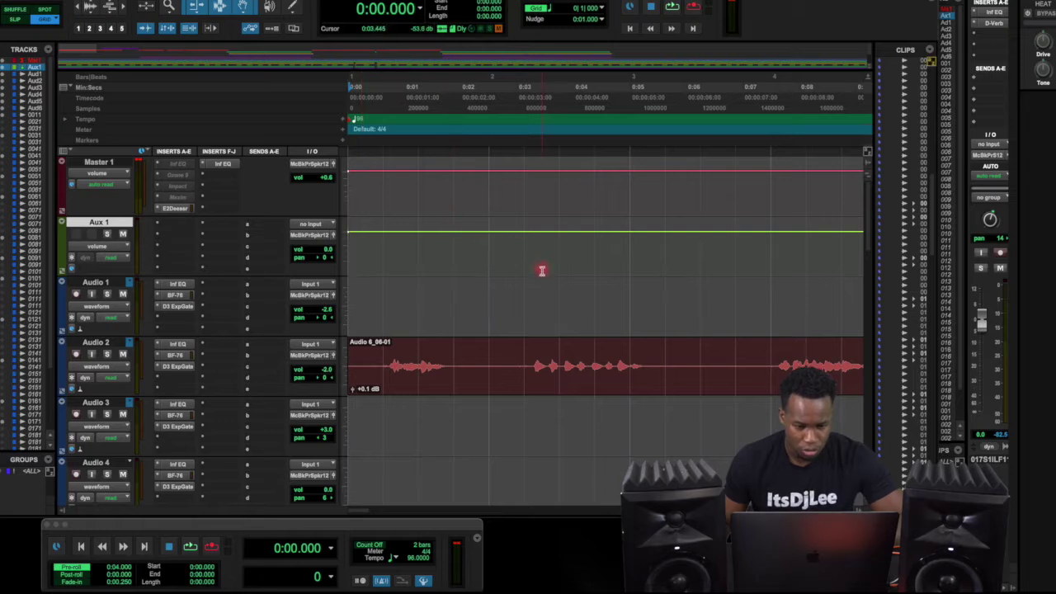
Solo the vocal tracks Audio 1 through Audio 6.
scroll(542, 273, "right", 6)
scroll(542, 273, "left", 6)
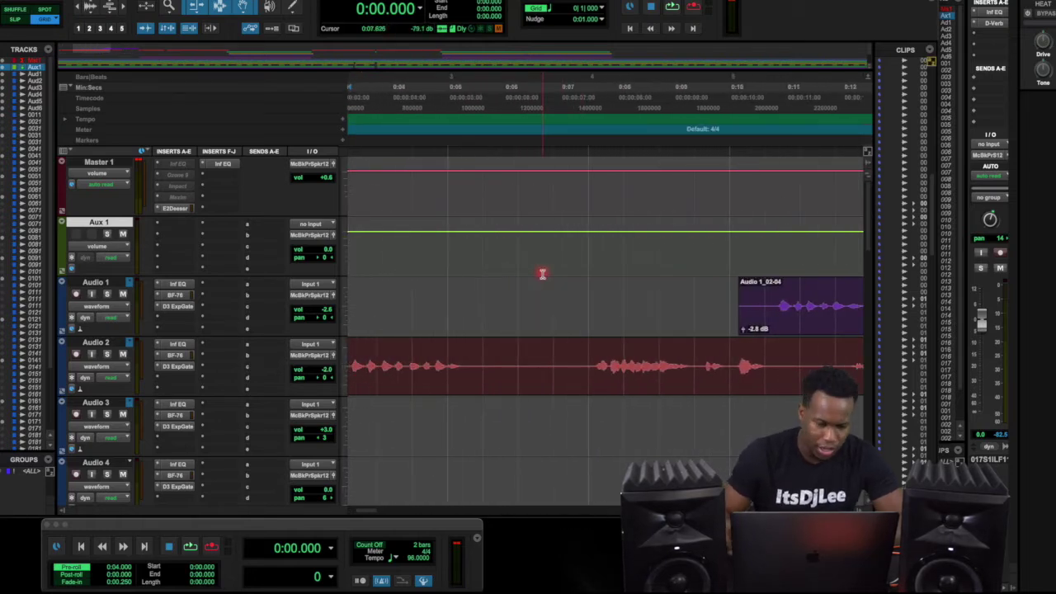
left_click(106, 294)
left_click(107, 354)
left_click(107, 414)
scroll(107, 413, "down", 3)
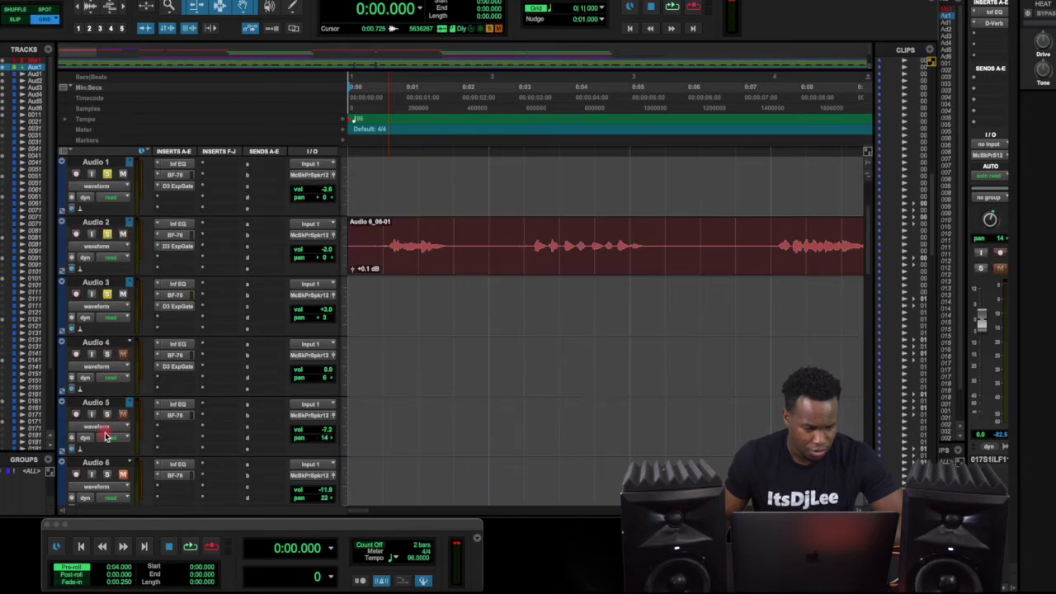
left_click(107, 354)
left_click(106, 414)
left_click(106, 474)
Play back the soloed vocal tracks from the session start to hear them without reverb, and stop playback.
key("space")
scroll(417, 367, "up", 3)
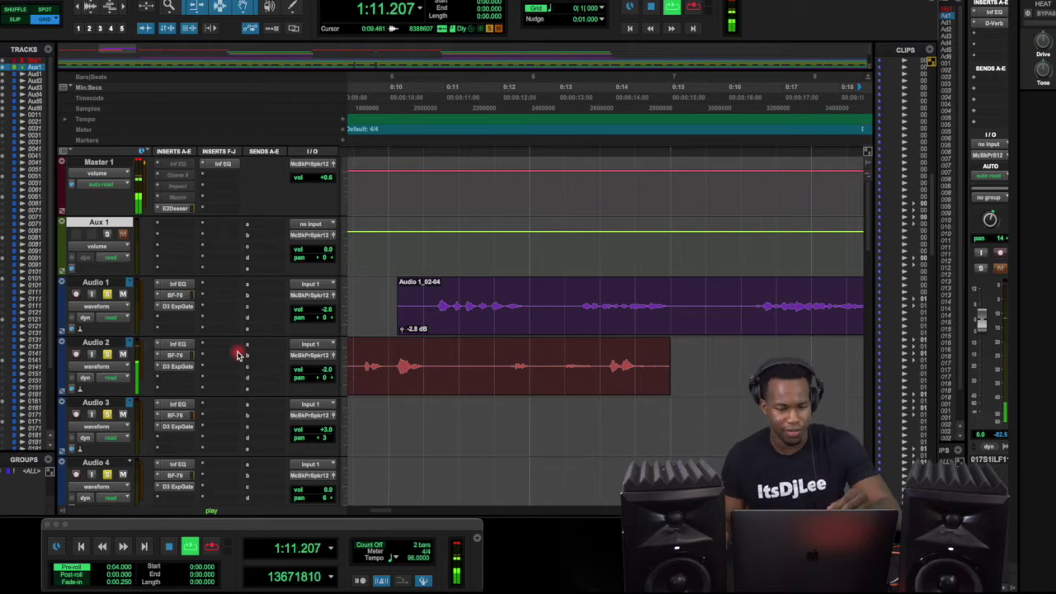
key("space")
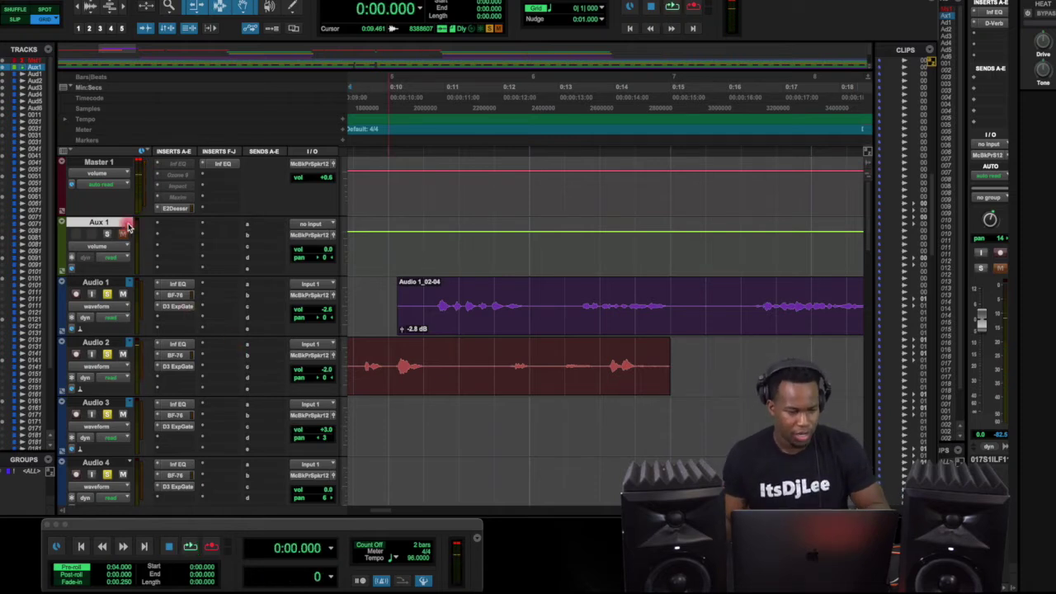
left_click(105, 161)
left_click(106, 222)
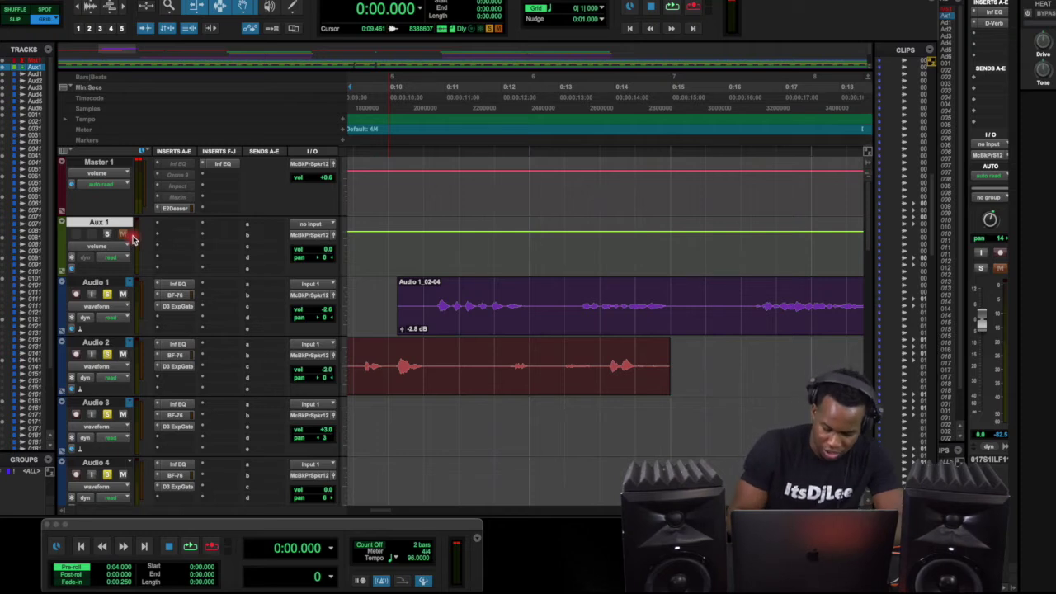
Create one new stereo Aux Input track named "Reverb Bus Send Effect".
key("super+shift+n")
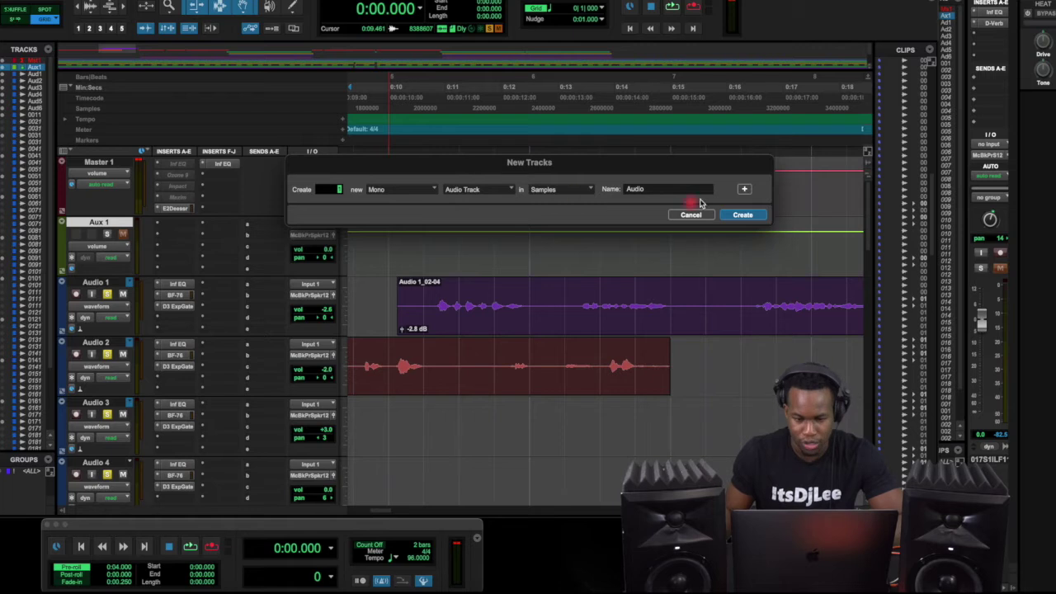
left_click(419, 190)
left_click(404, 205)
left_click(463, 192)
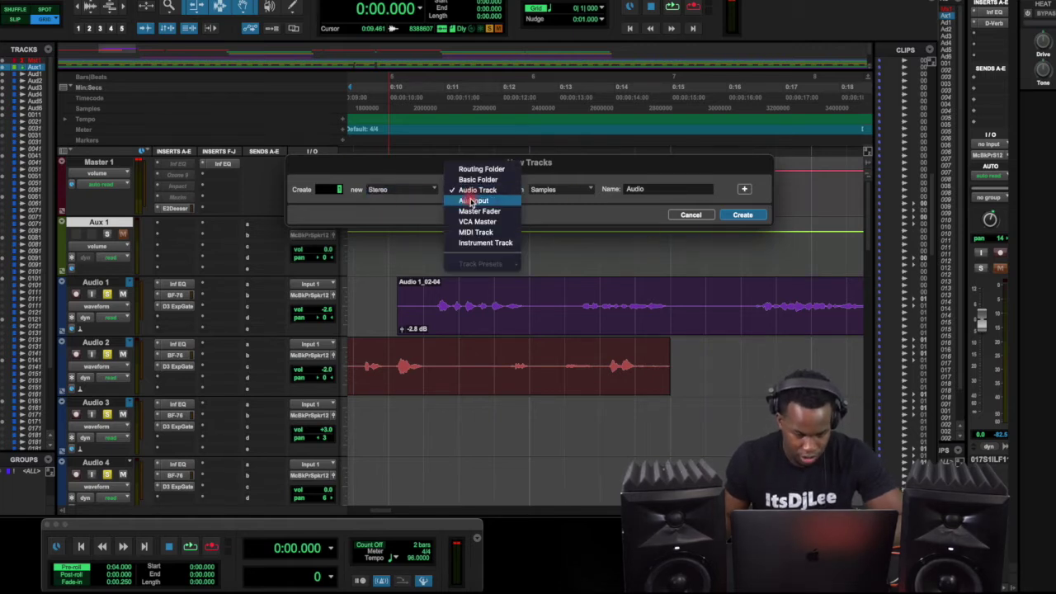
left_click(472, 202)
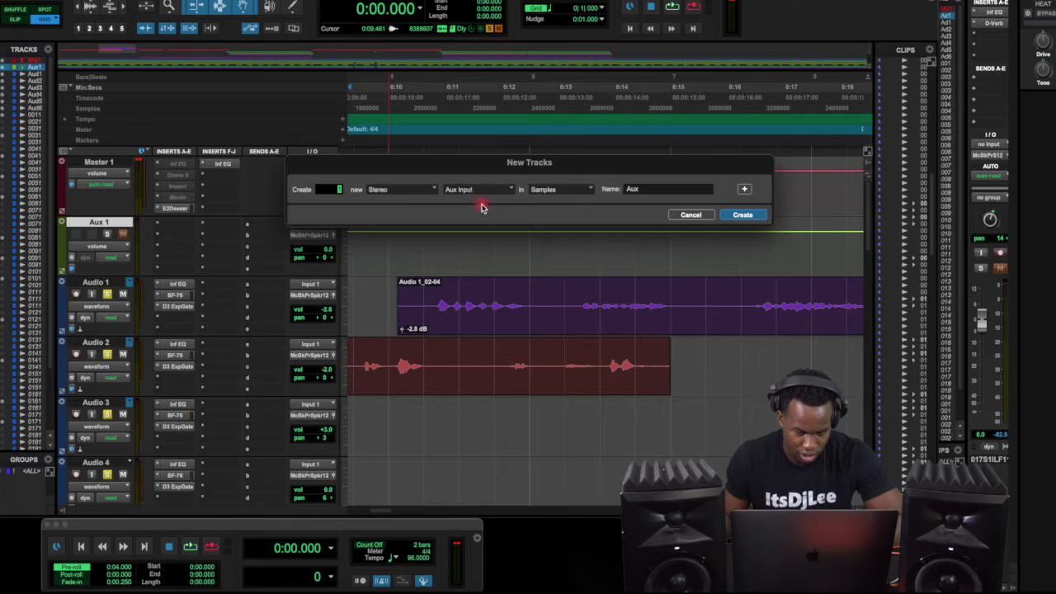
left_click(661, 191)
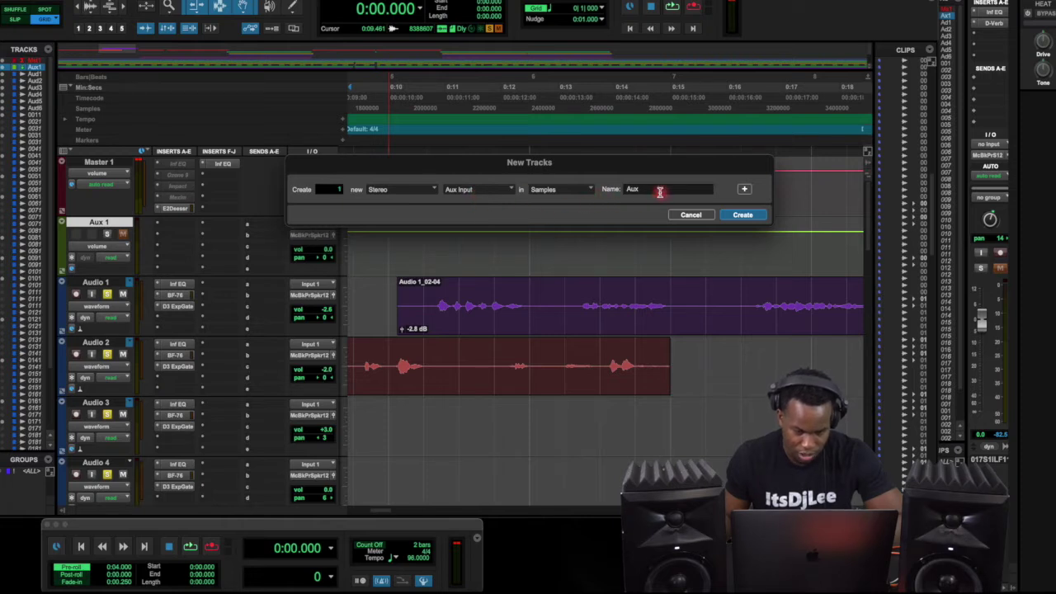
key("BackSpace")
key("BackSpace")
key("BackSpace")
type("Reverb Bus Send Effect")
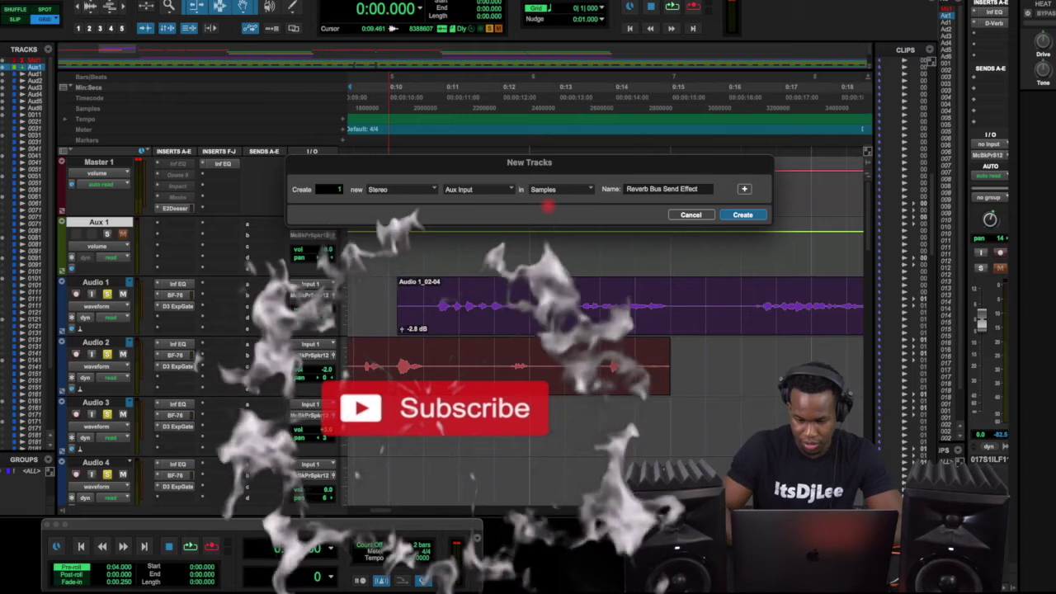
key("Return")
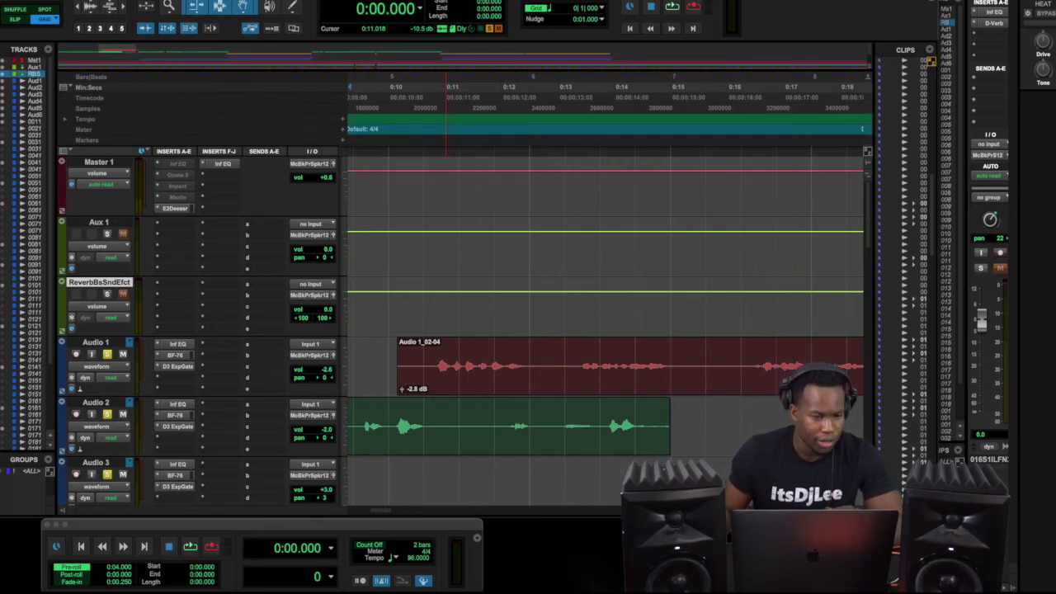
left_click(165, 0)
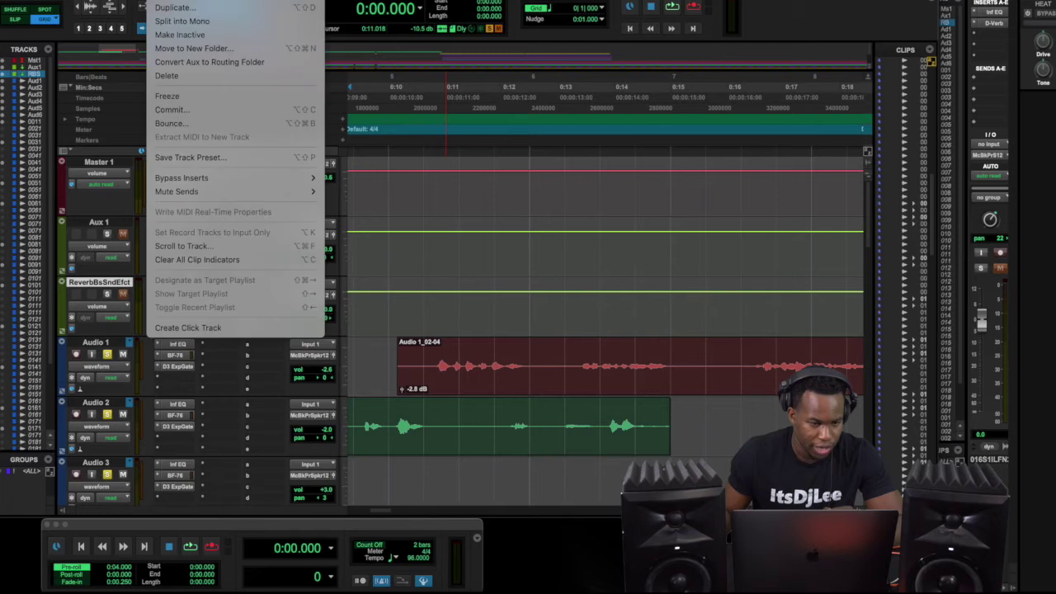
left_click(173, 0)
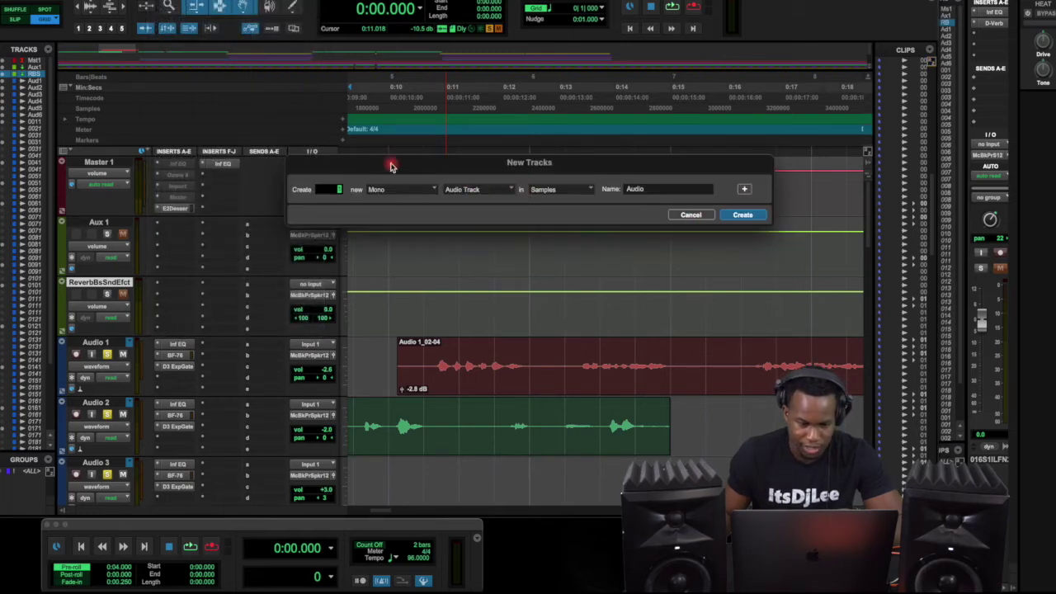
left_click(395, 188)
left_click(395, 203)
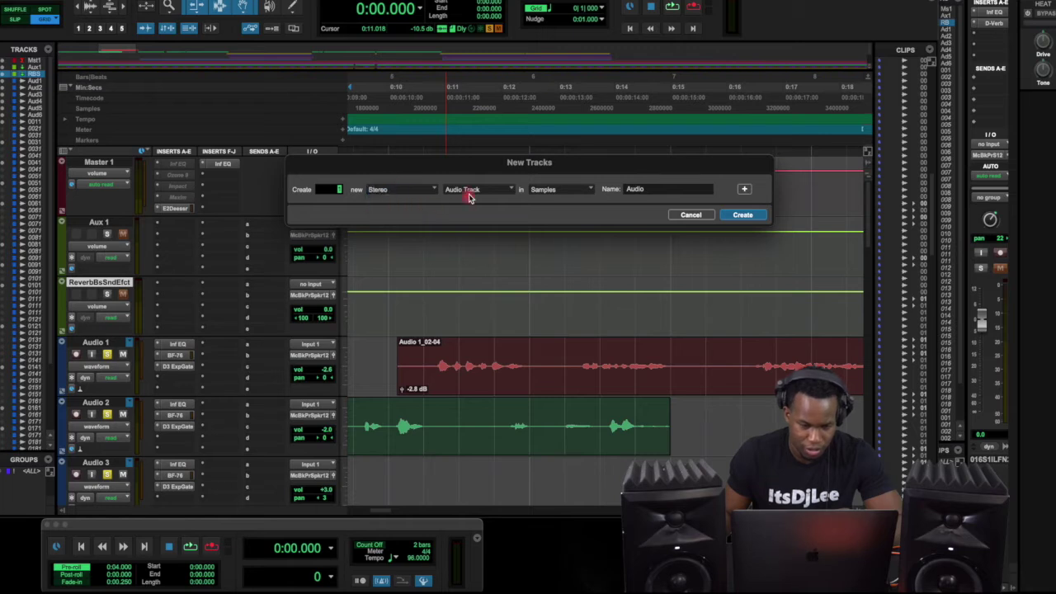
left_click(472, 191)
left_click(473, 201)
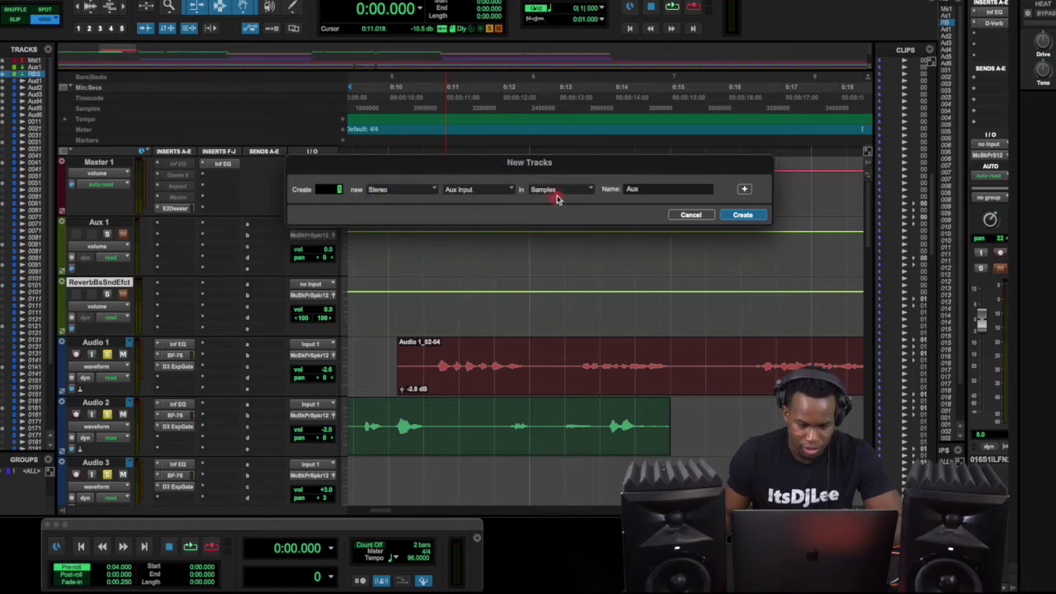
left_click(692, 214)
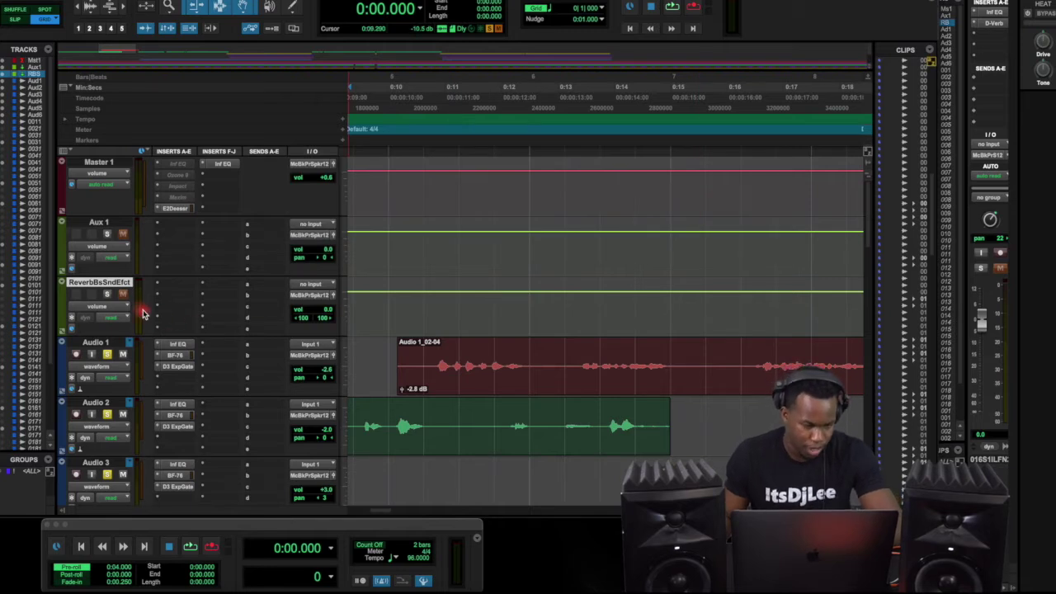
Solo the reverb bus aux track and set its audio input to Bus 1-2 (Stereo).
scroll(148, 355, "down", 2)
scroll(132, 336, "down", 1)
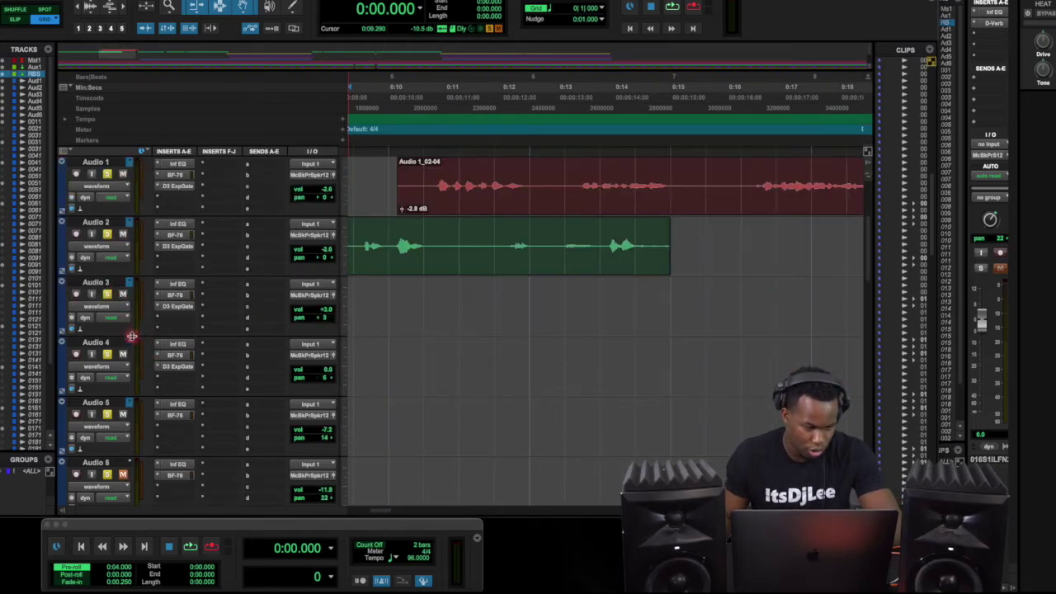
scroll(132, 336, "up", 3)
left_click(107, 295)
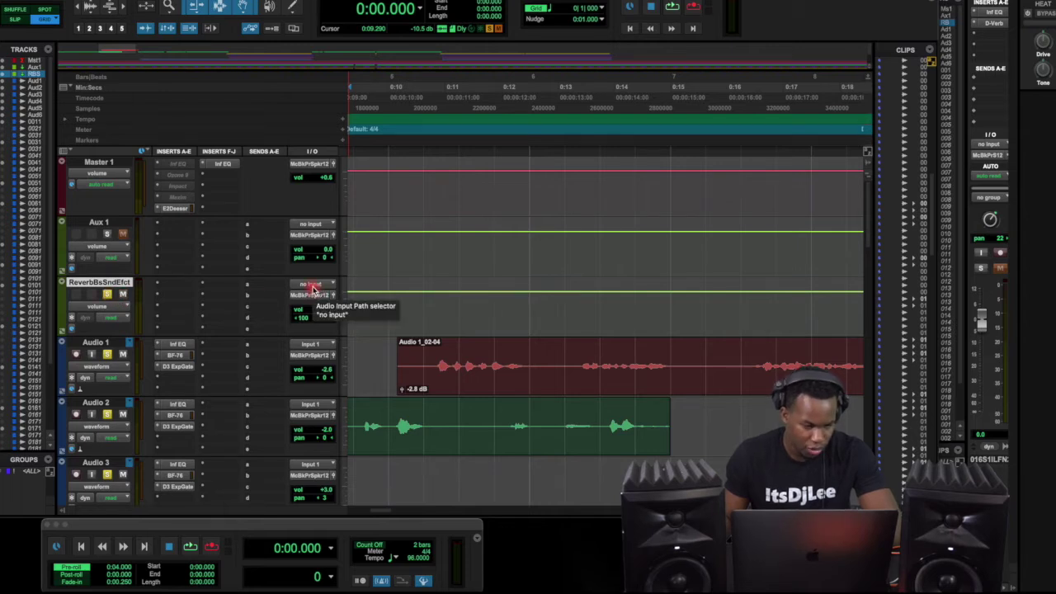
left_click(312, 288)
mouse_move(316, 294)
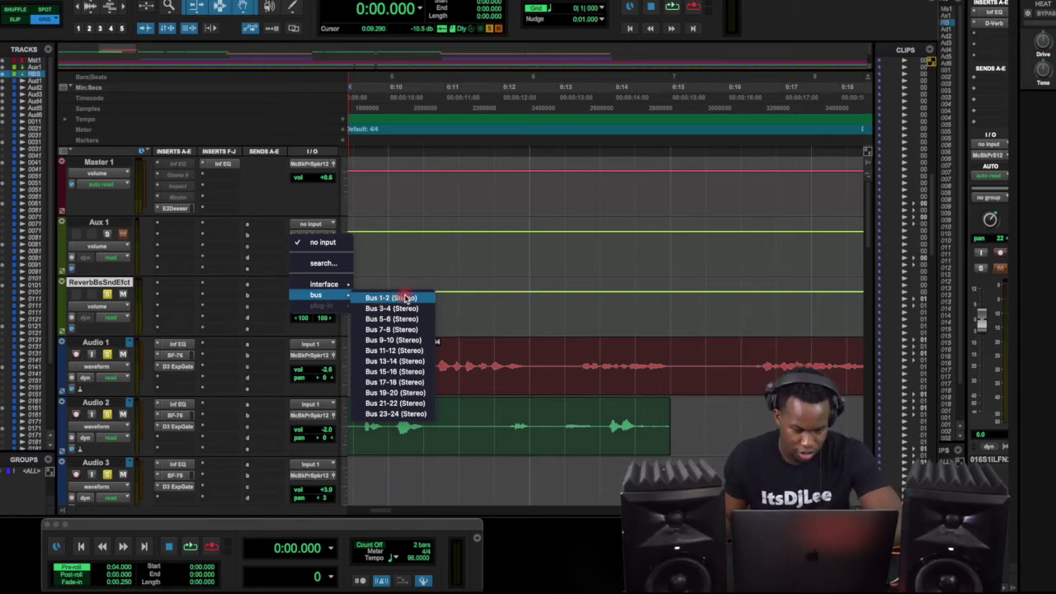
left_click(408, 297)
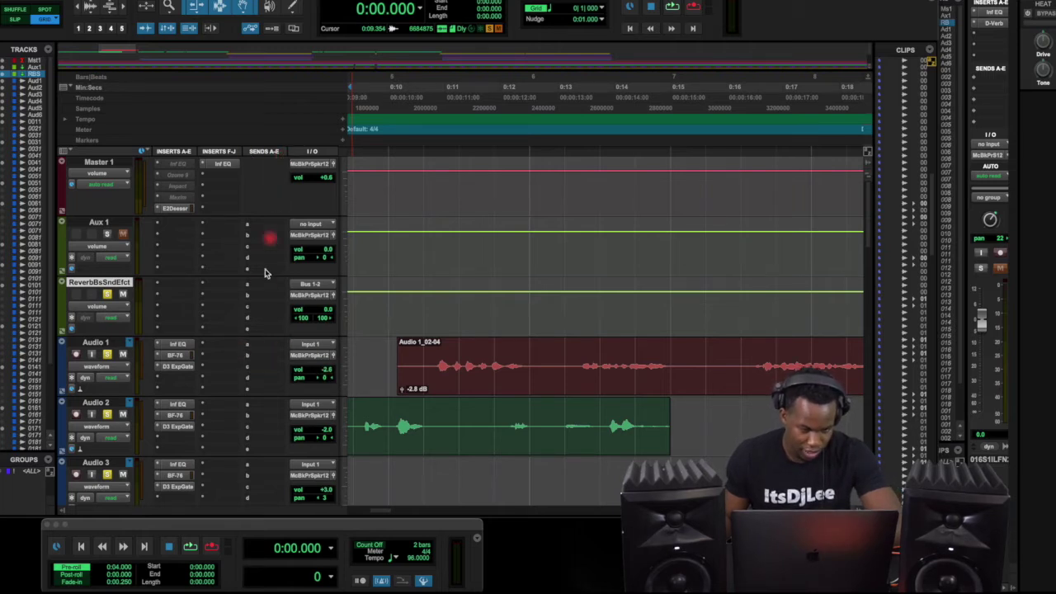
Assign send A of Audio 1 and Audio 2 to Bus 1 (Mono).
left_click(254, 344)
mouse_move(285, 355)
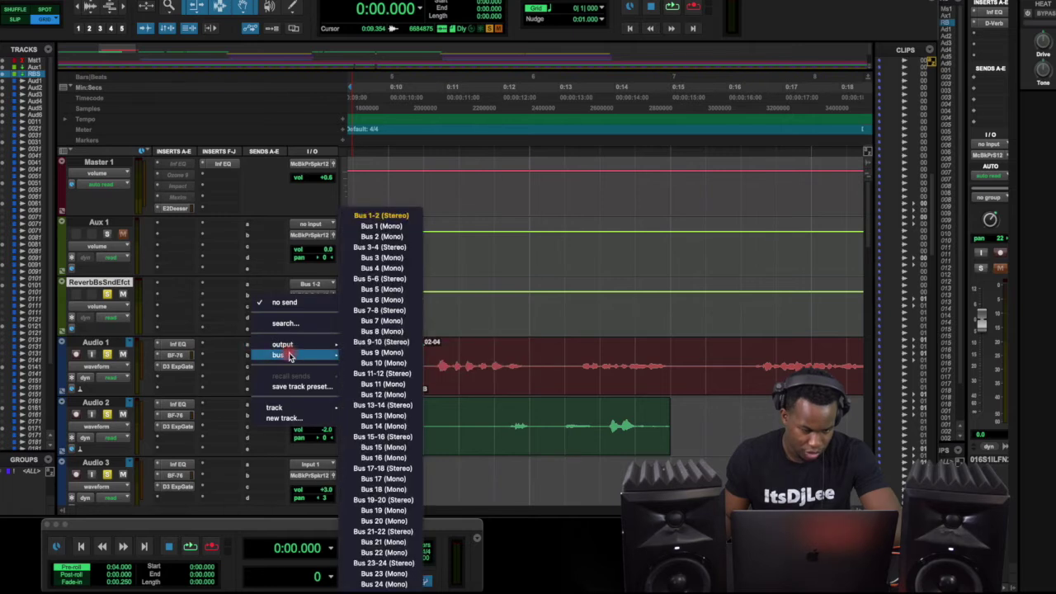
left_click(387, 226)
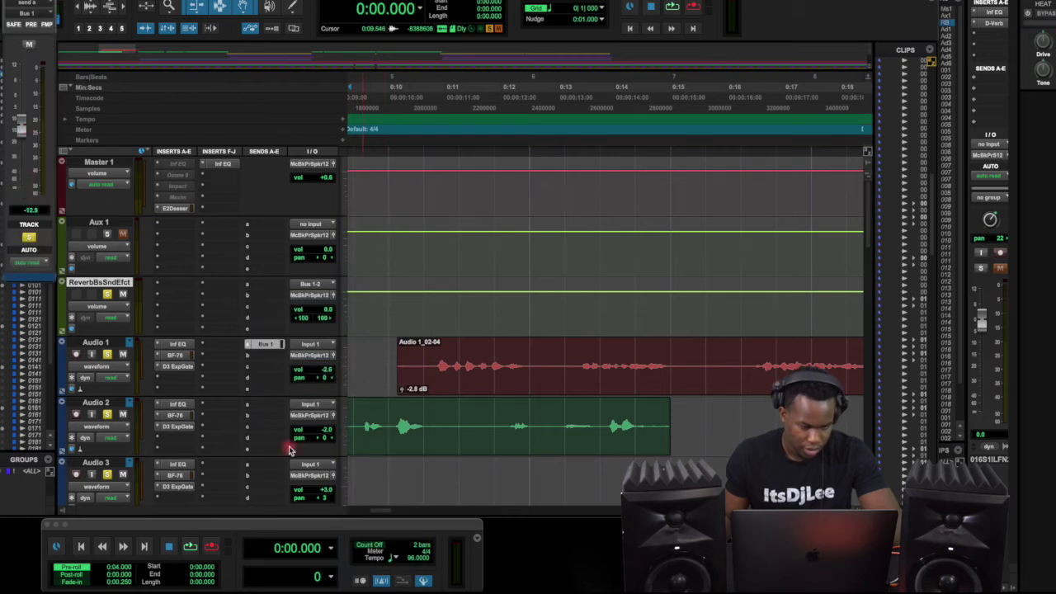
scroll(289, 449, "down", 2)
left_click(257, 346)
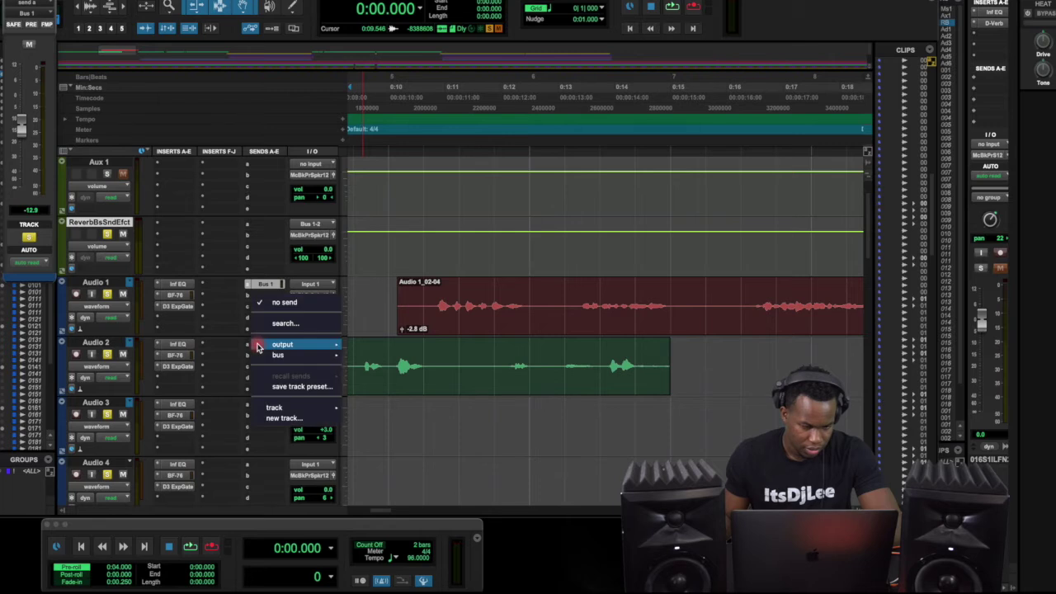
left_click(393, 226)
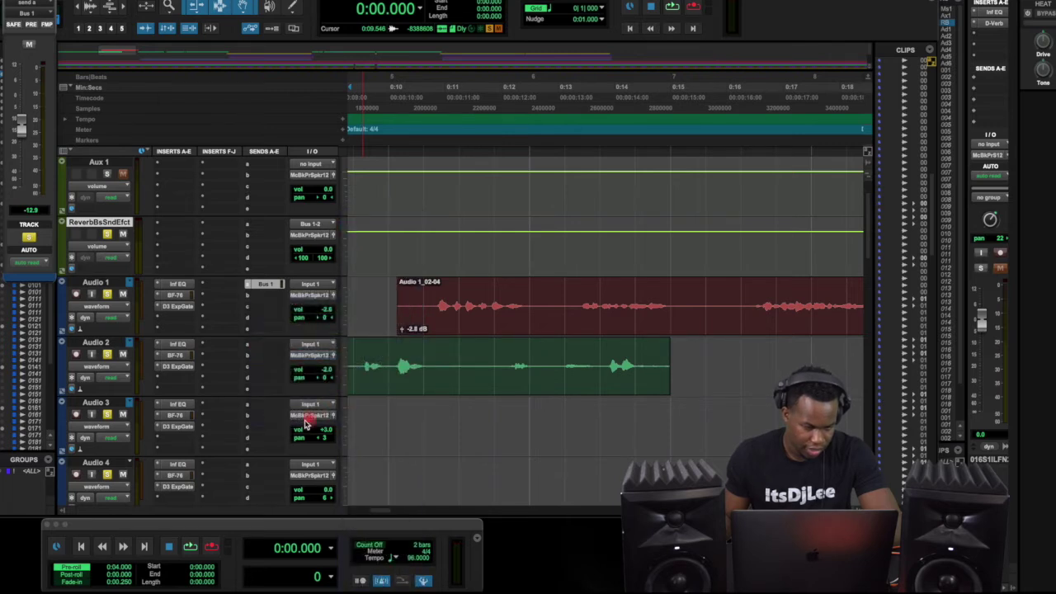
Assign send A of Audio 3, Audio 4 and Audio 5 to Bus 1 (Mono).
left_click(256, 406)
mouse_move(281, 415)
left_click(374, 226)
left_click(256, 465)
mouse_move(281, 475)
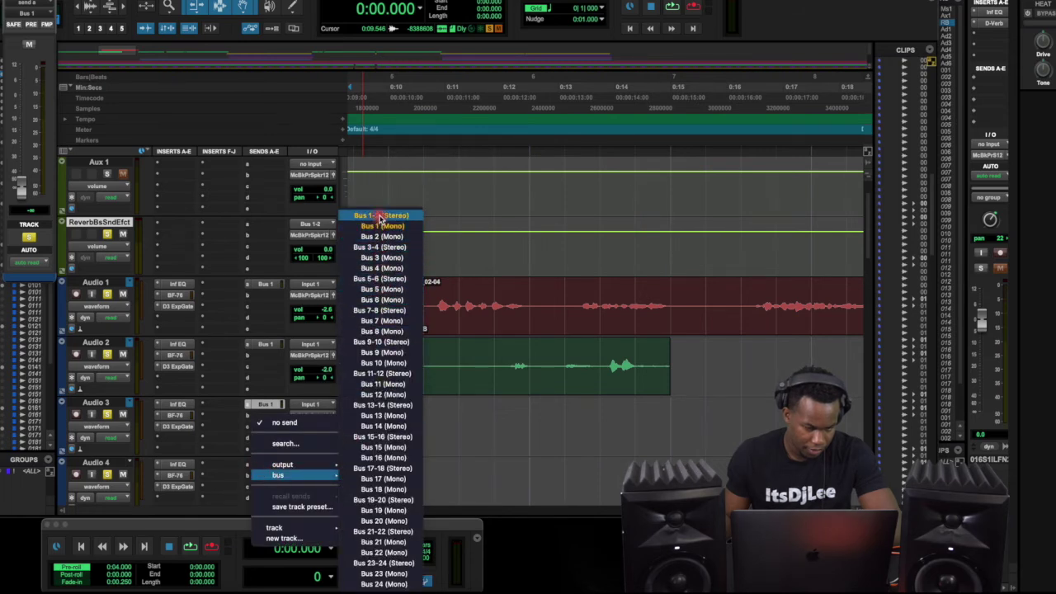
left_click(383, 226)
scroll(250, 435, "down", 3)
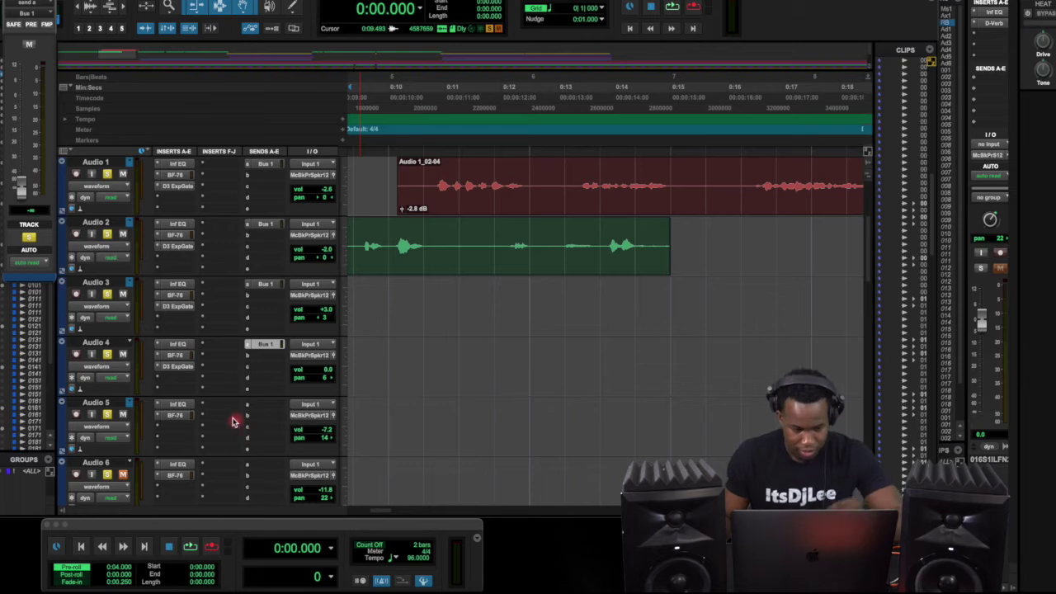
left_click(266, 404)
mouse_move(278, 415)
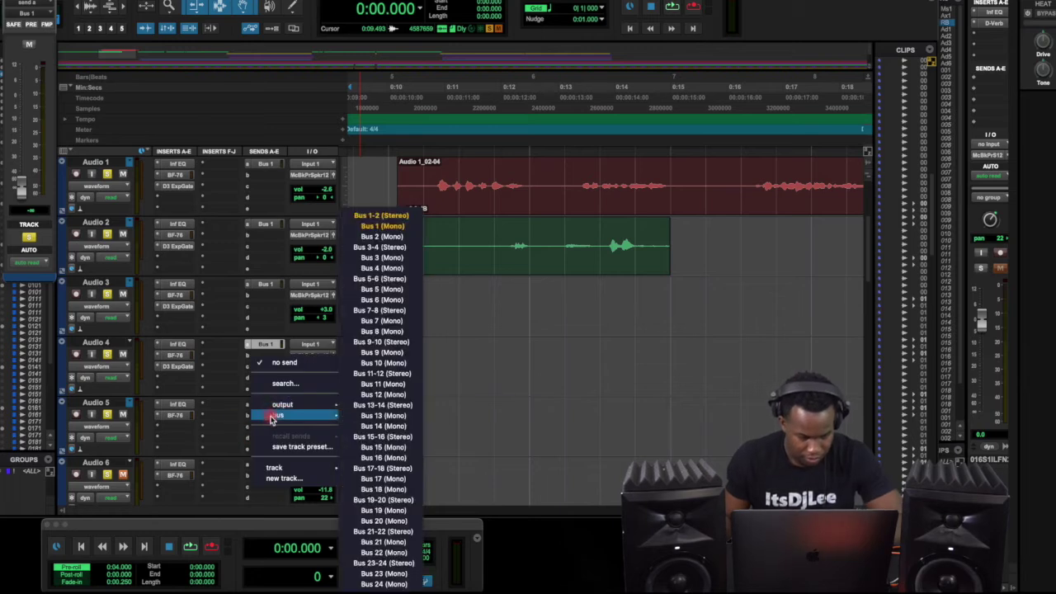
left_click(382, 226)
Raise the Bus 1 send level of Audio 2 to +0.4 dB during playback, and stop playback.
scroll(270, 406, "up", 2)
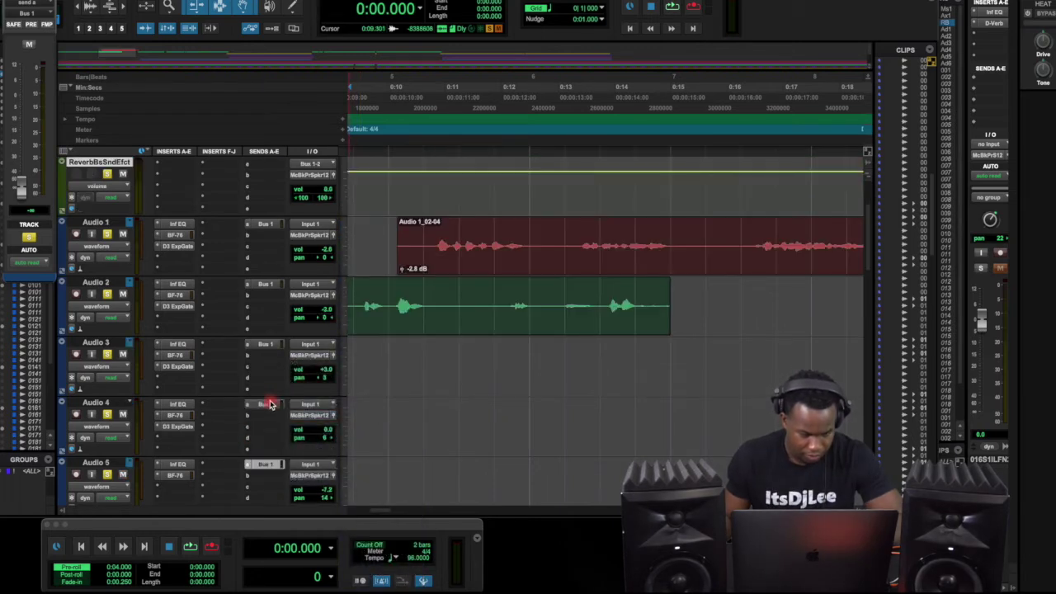
scroll(260, 392, "up", 3)
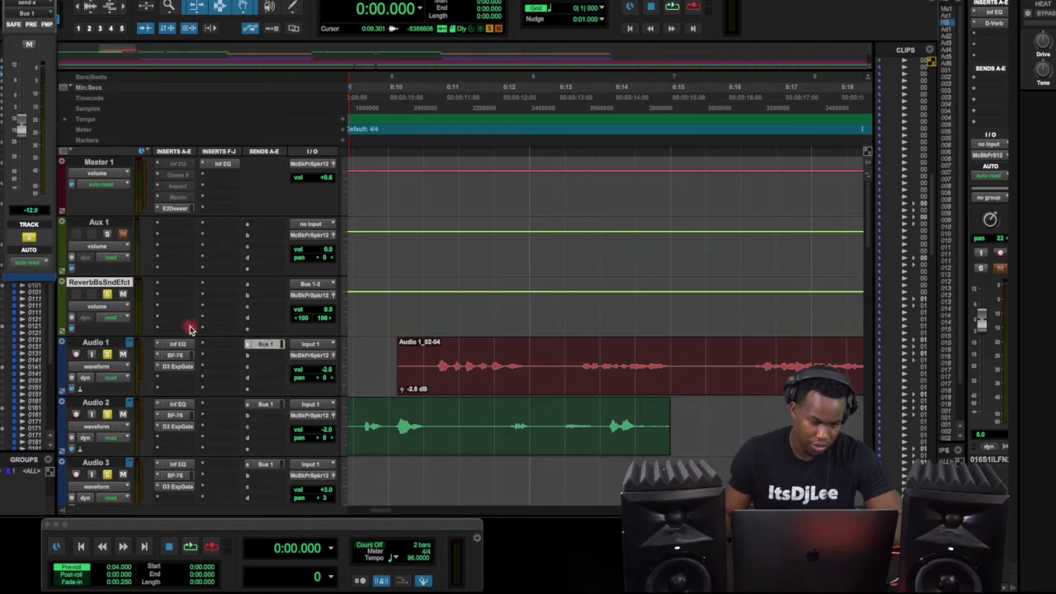
key("space")
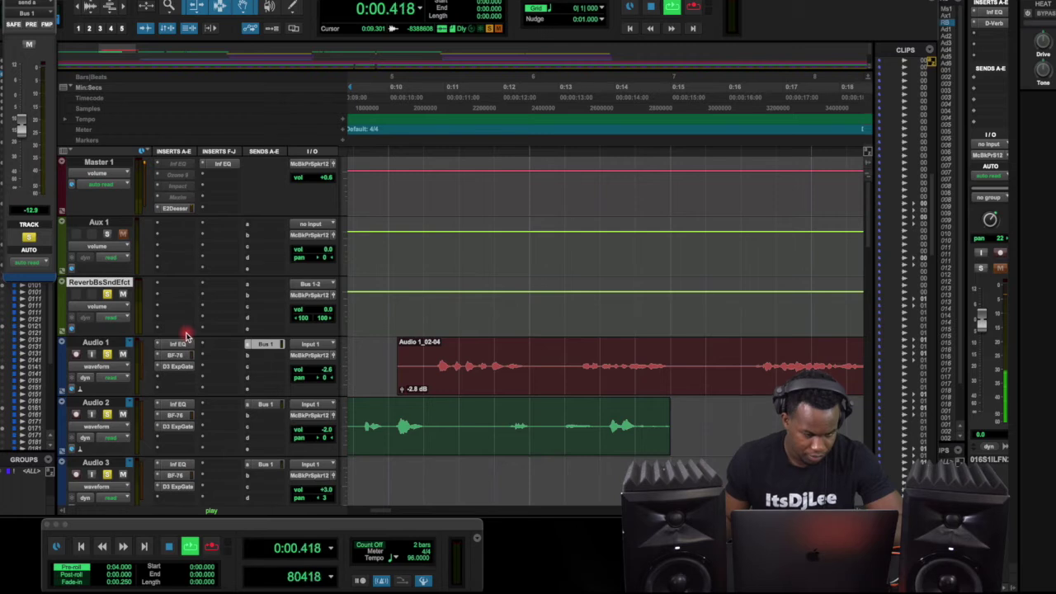
scroll(376, 507, "left", 4)
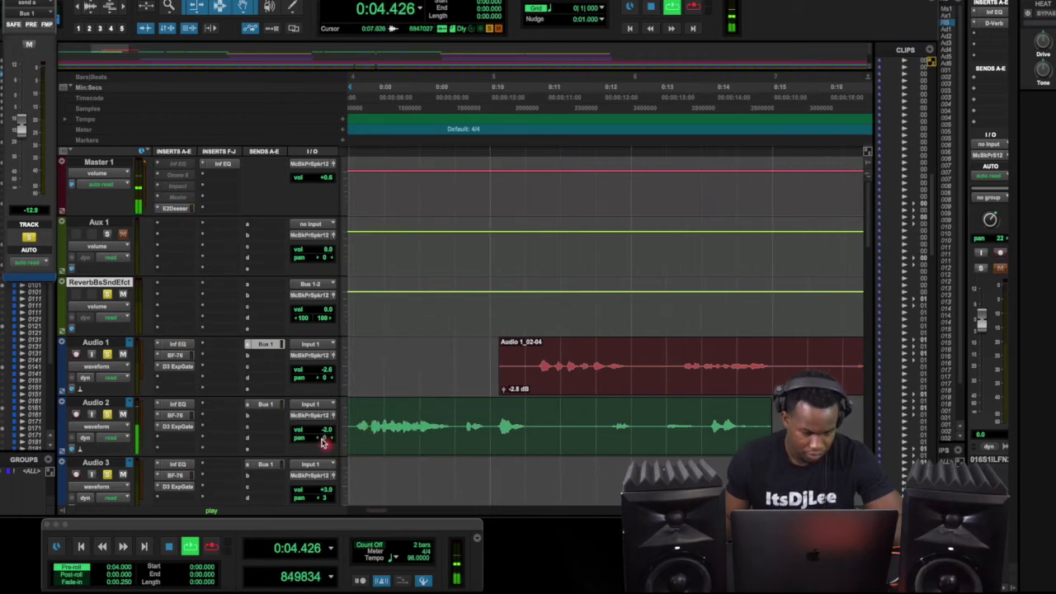
left_click_drag(264, 411, 264, 410)
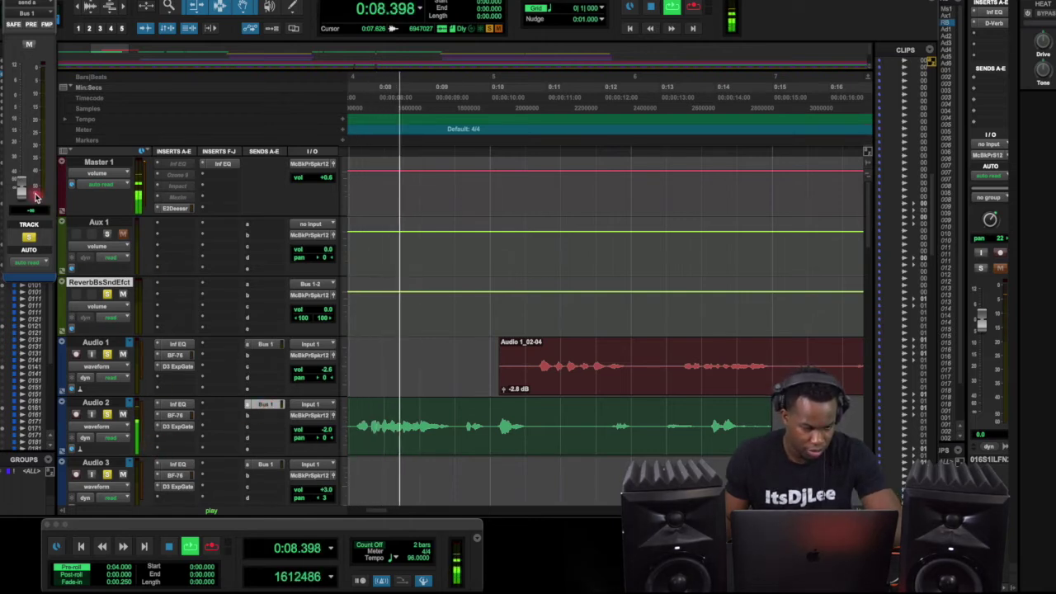
left_click_drag(21, 188, 38, 89)
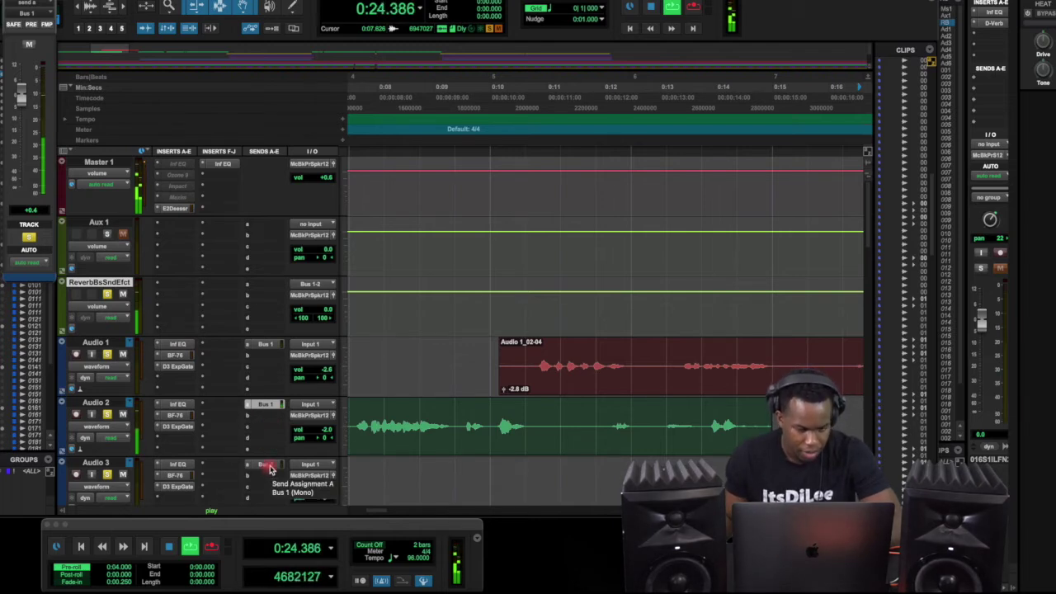
key("space")
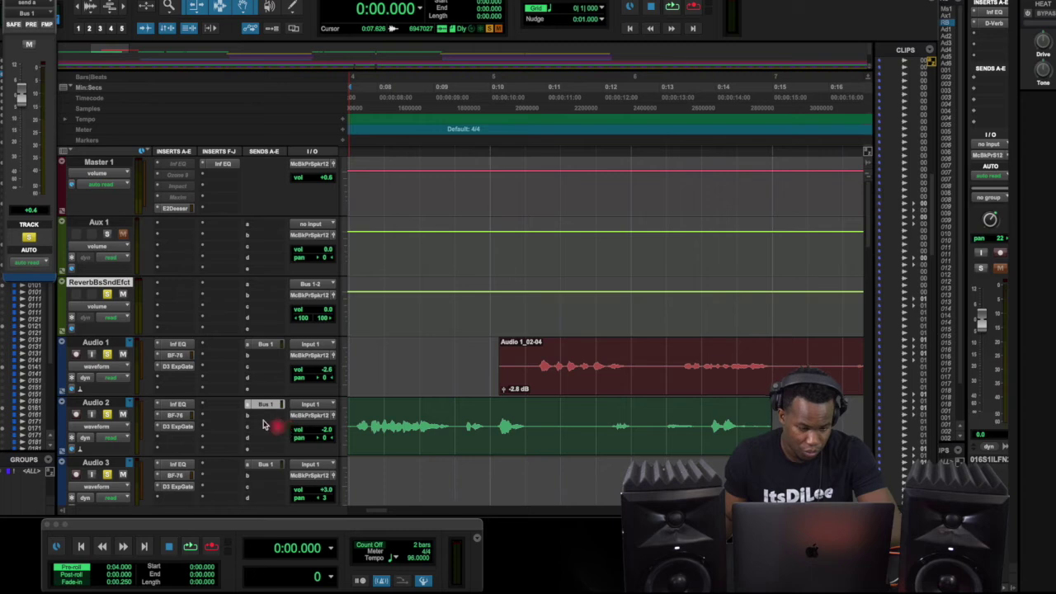
Reassign send A of Audio 1 and Audio 2 to Bus 1-2 (Stereo).
left_click(248, 345)
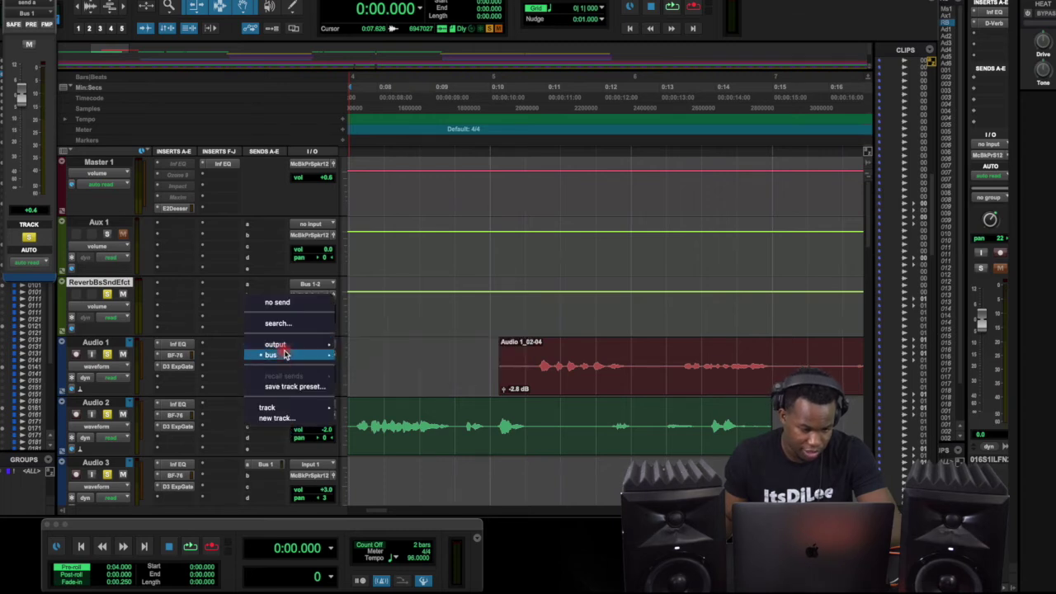
mouse_move(285, 355)
left_click(374, 216)
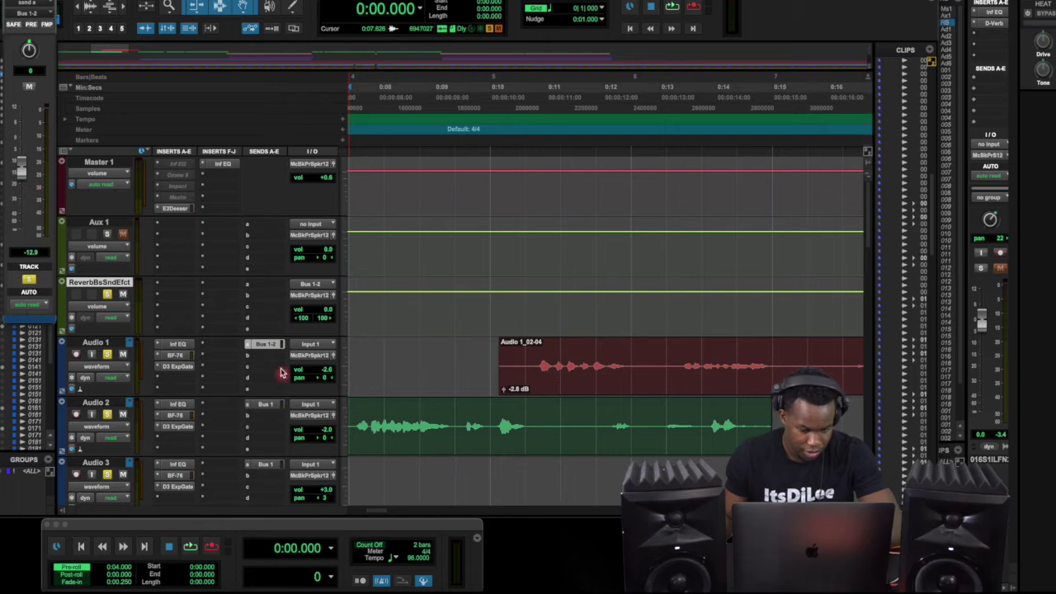
left_click(247, 406)
mouse_move(276, 415)
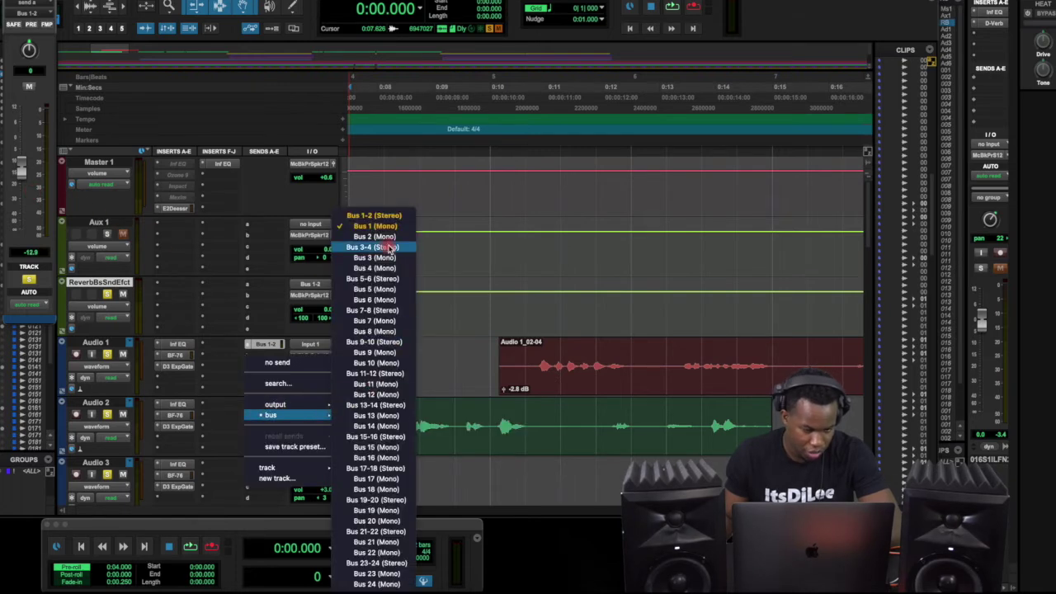
left_click(374, 216)
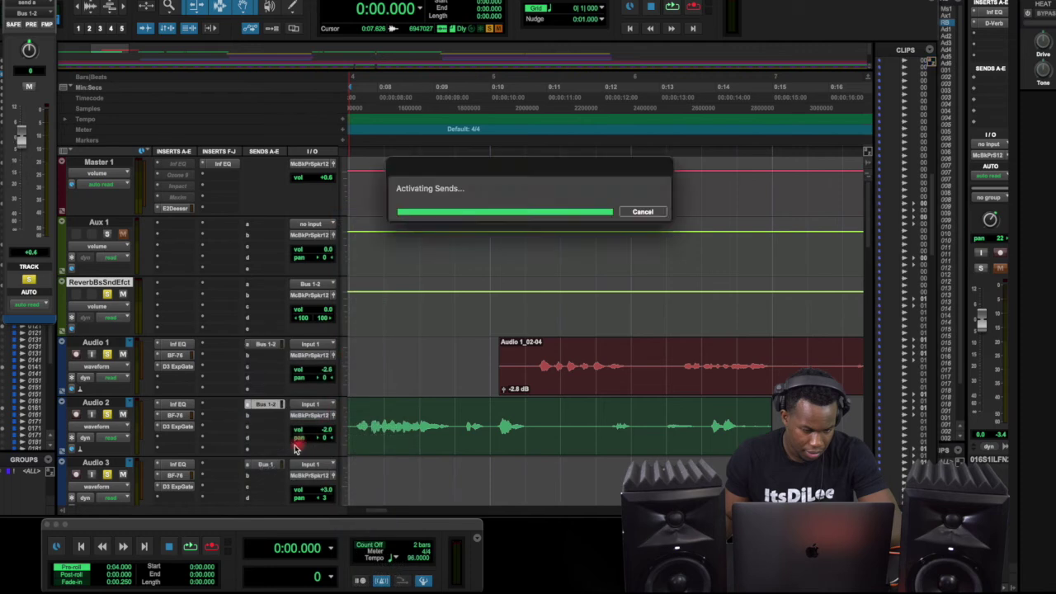
Reassign send A of Audio 3 to Bus 1-2 (Stereo) and raise its send level to -3.0 dB during playback.
left_click(248, 468)
mouse_move(318, 475)
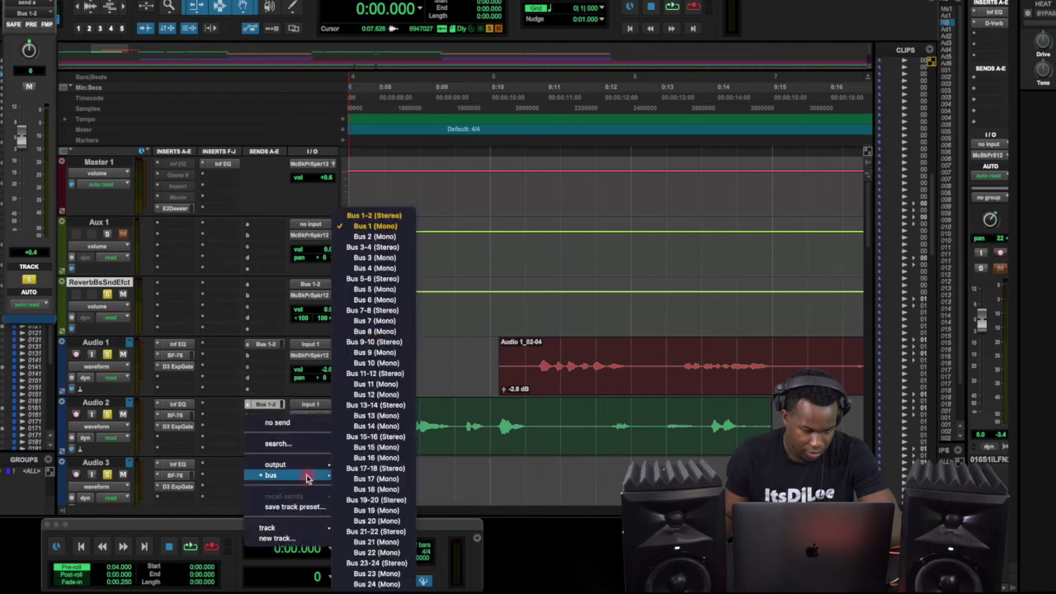
left_click(342, 218)
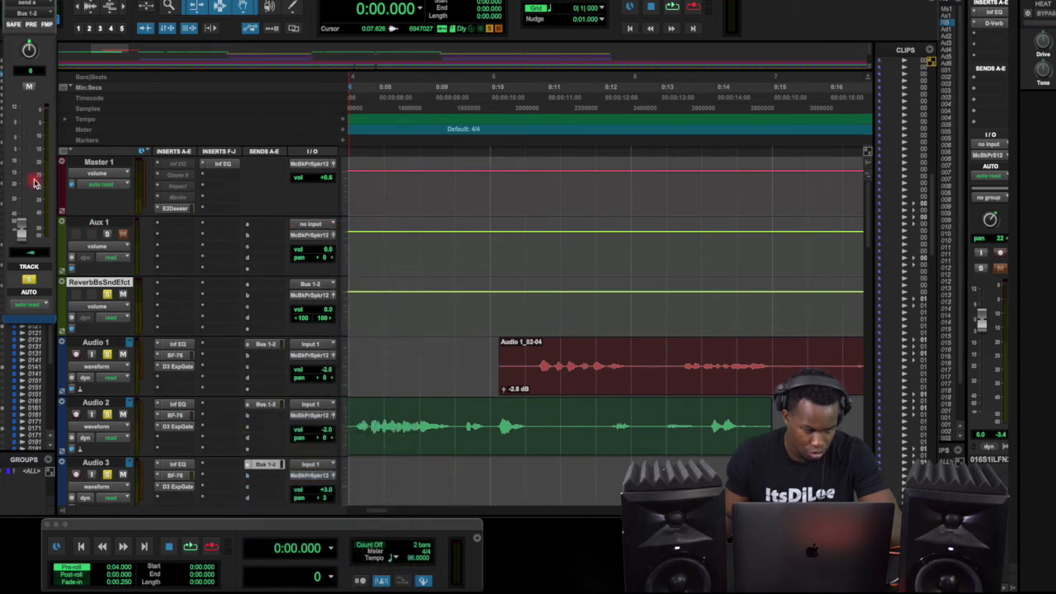
key("space")
left_click_drag(23, 189, 22, 146)
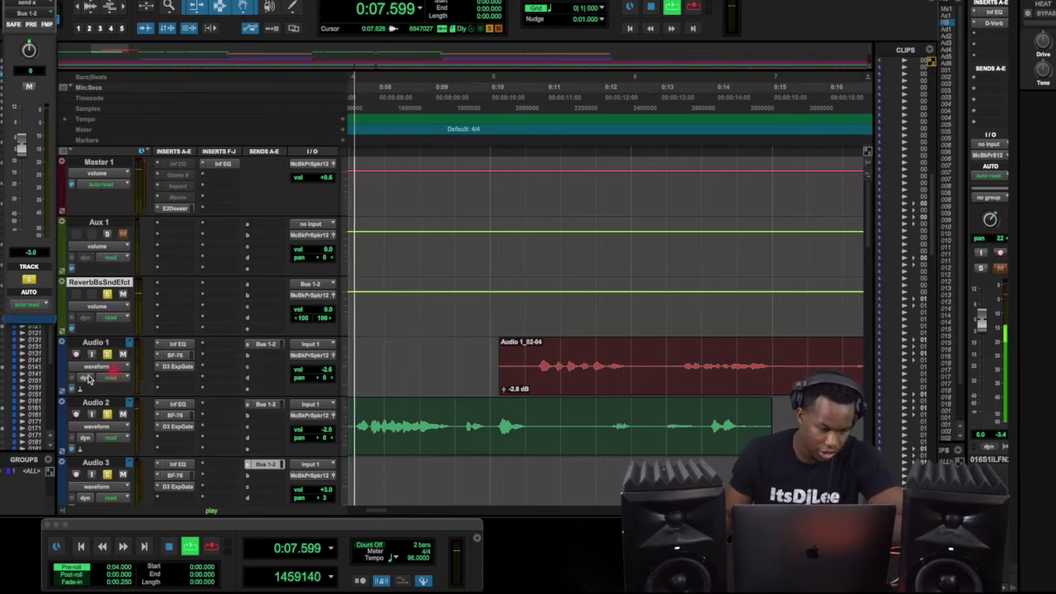
Reassign send A of Audio 4 to Bus 1-2 (Stereo) and raise its send level to -3.8 dB.
scroll(254, 435, "down", 1)
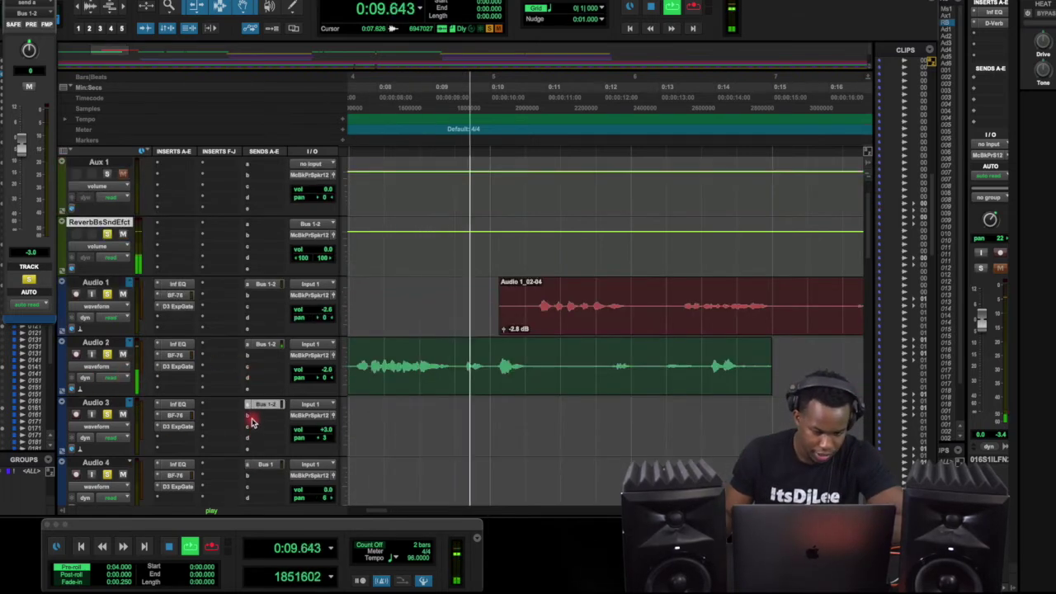
scroll(253, 414, "down", 2)
left_click(251, 347)
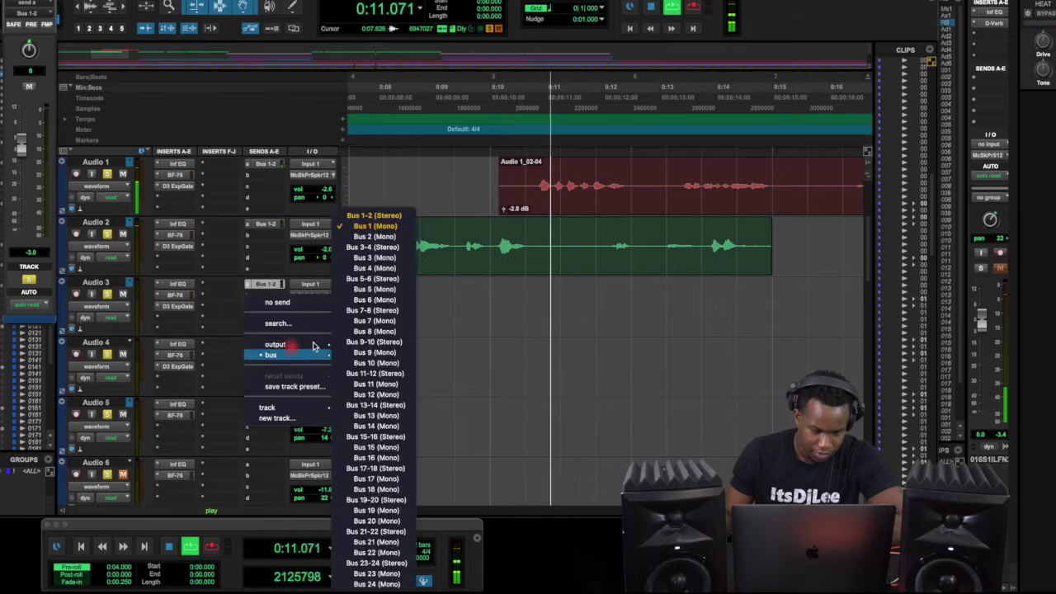
left_click(374, 216)
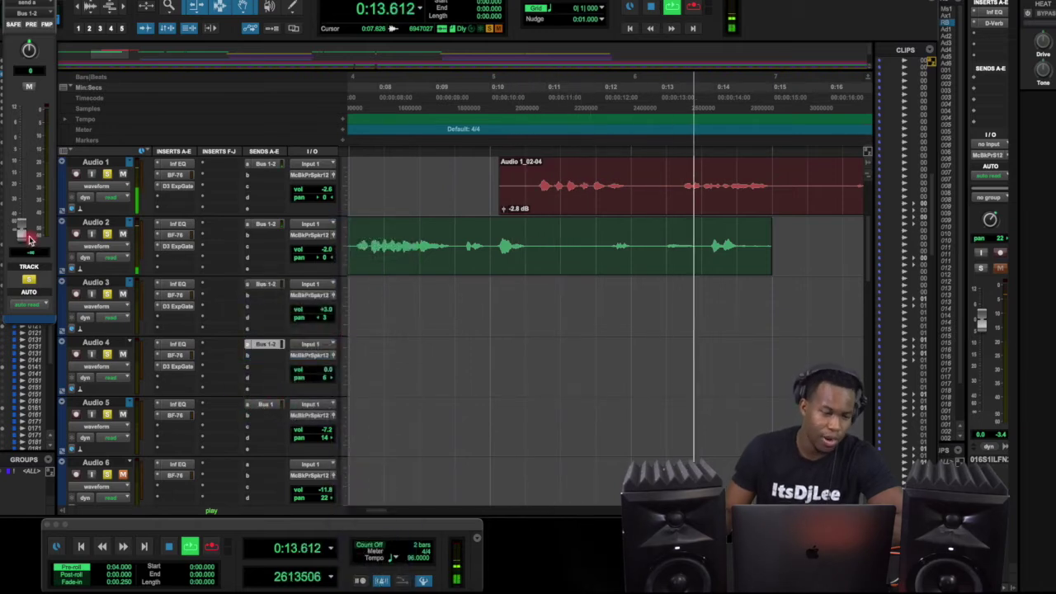
left_click_drag(21, 228, 31, 153)
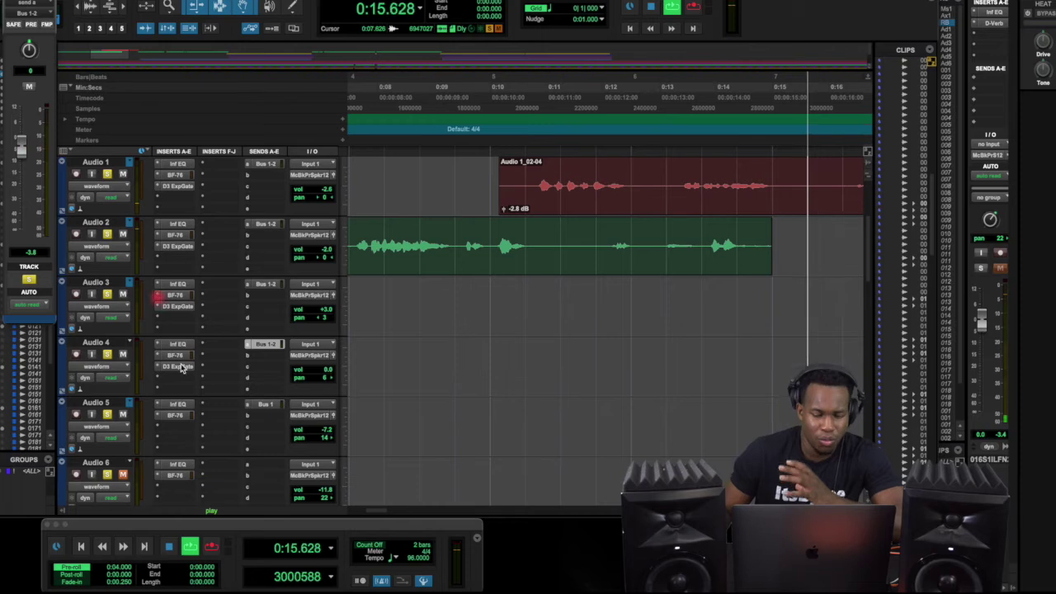
Reassign send A of Audio 5 to Bus 1-2 (Stereo) and raise its send level to -3.8 dB.
left_click(249, 405)
mouse_move(271, 415)
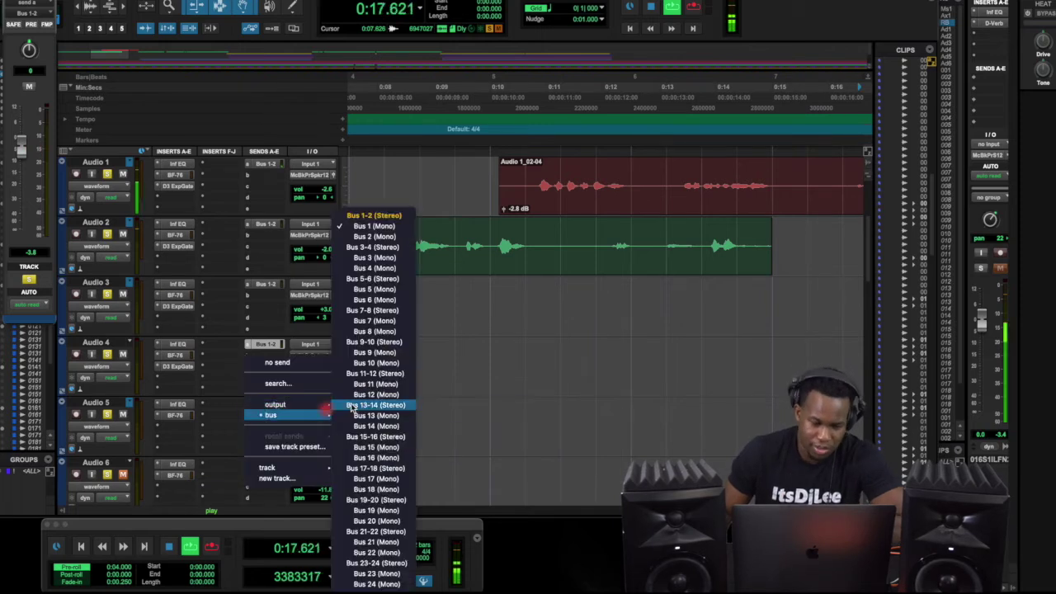
left_click(374, 215)
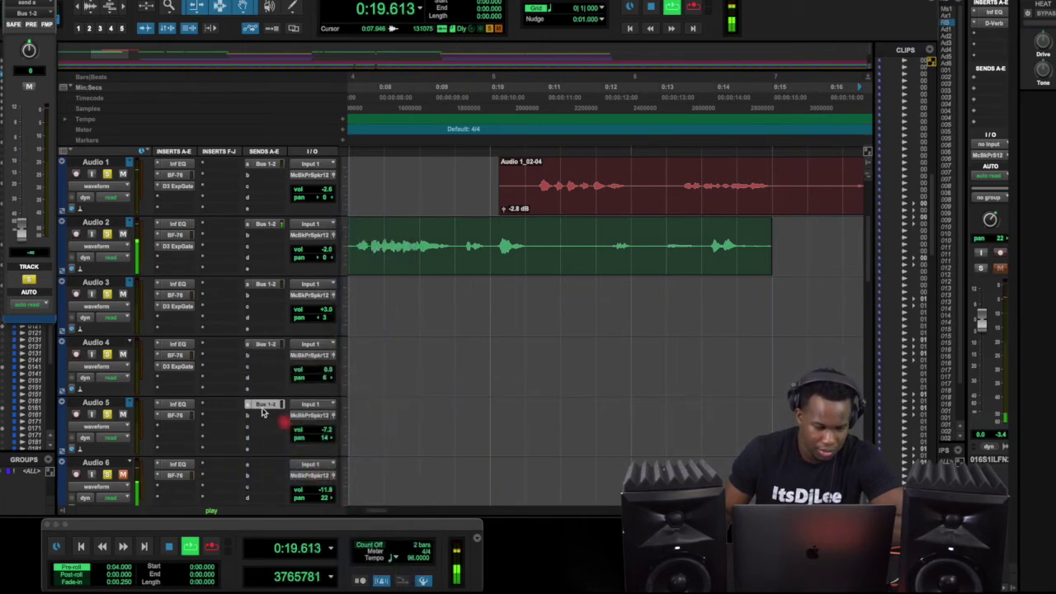
left_click_drag(25, 212, 19, 141)
Select the range from 0:19.375 to 0:34.375 on Audio 1, play it briefly, and stop playback.
scroll(207, 321, "up", 3)
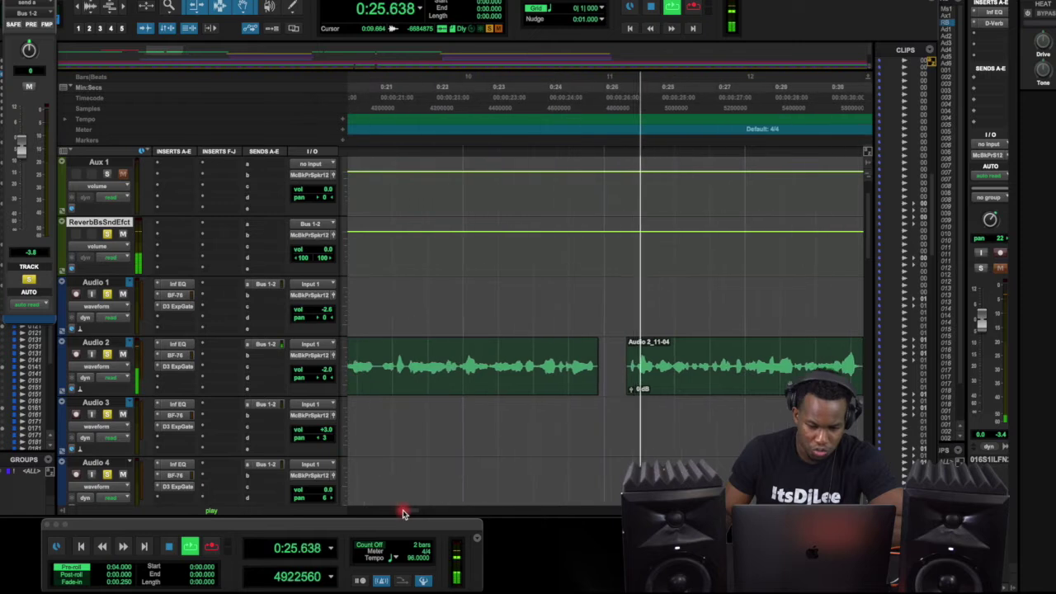
scroll(399, 507, "left", 2)
key("space")
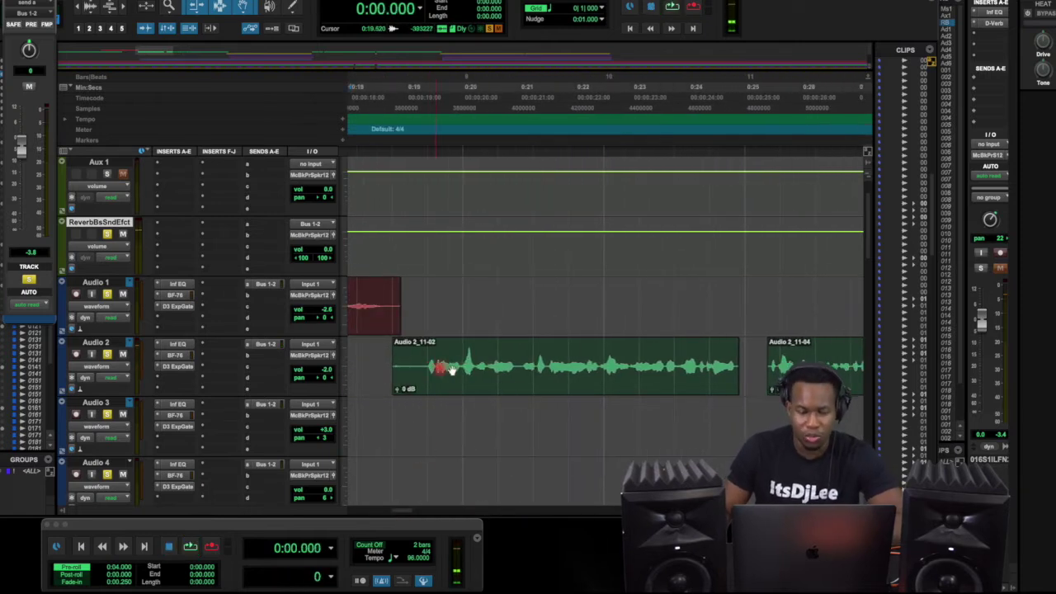
left_click_drag(426, 311, 742, 323)
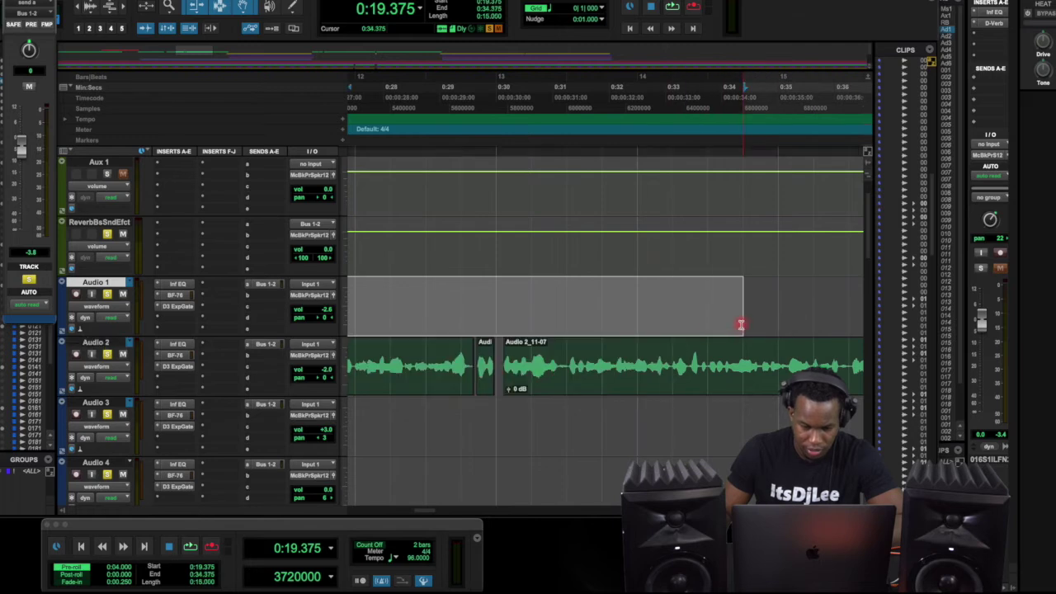
key("space")
scroll(417, 510, "left", 4)
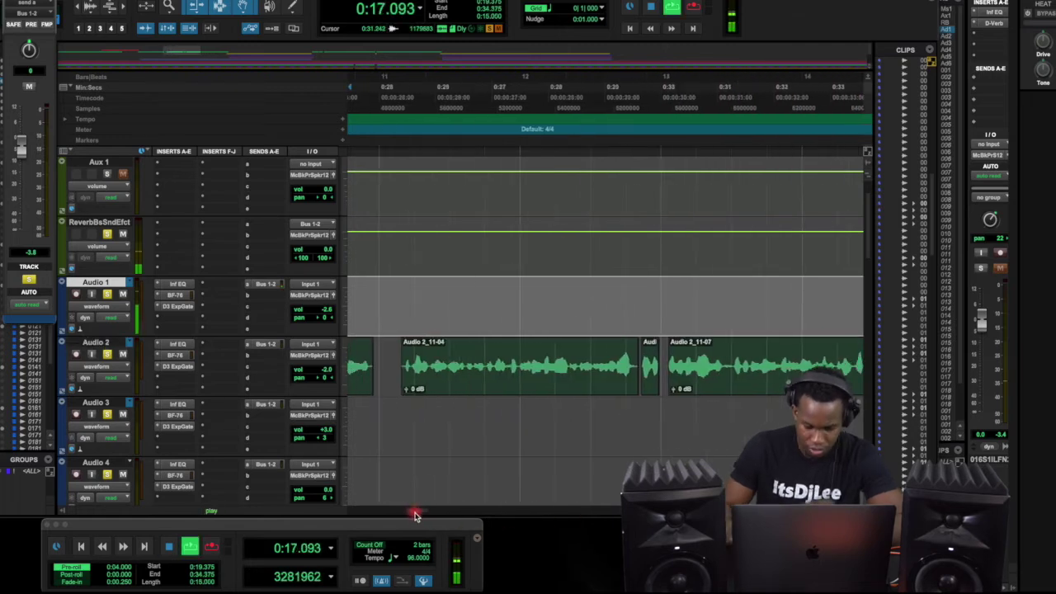
key("super+bracketleft")
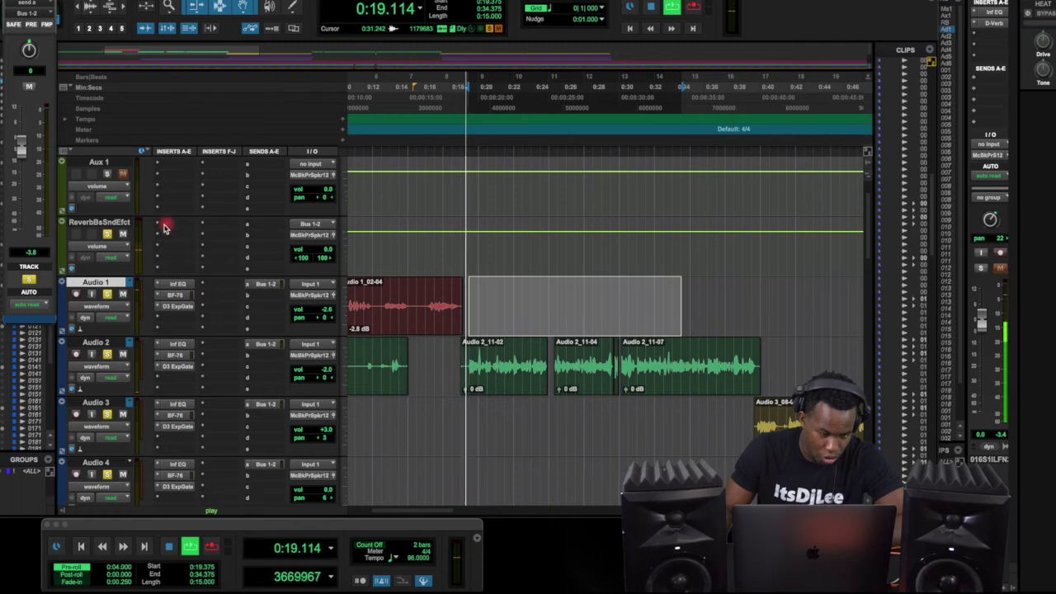
key("space")
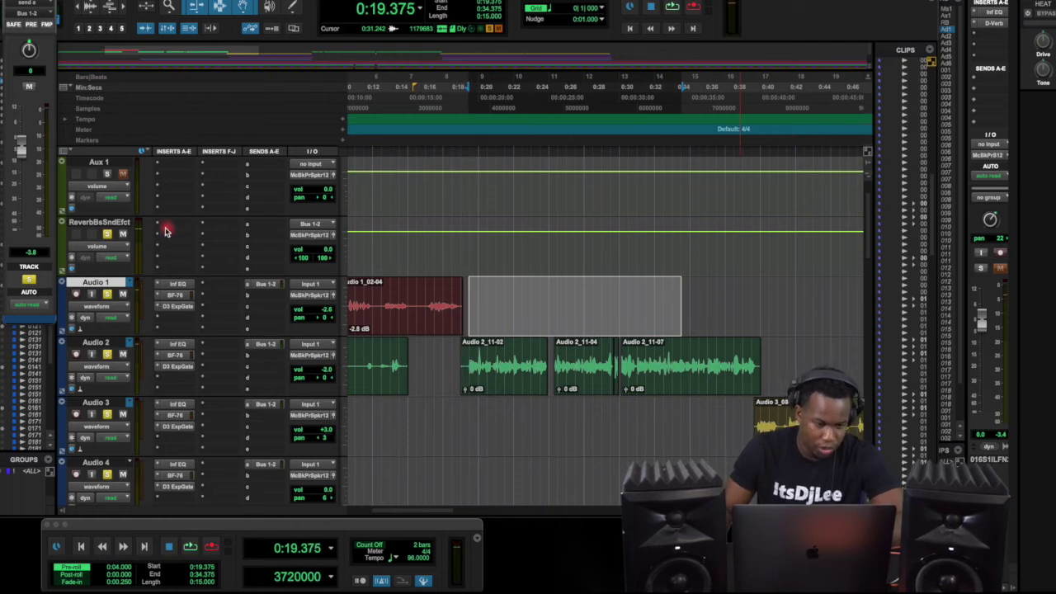
Insert the multichannel D-Verb (stereo) reverb plug-in on the reverb bus aux track.
left_click(165, 231)
mouse_move(248, 224)
mouse_move(297, 260)
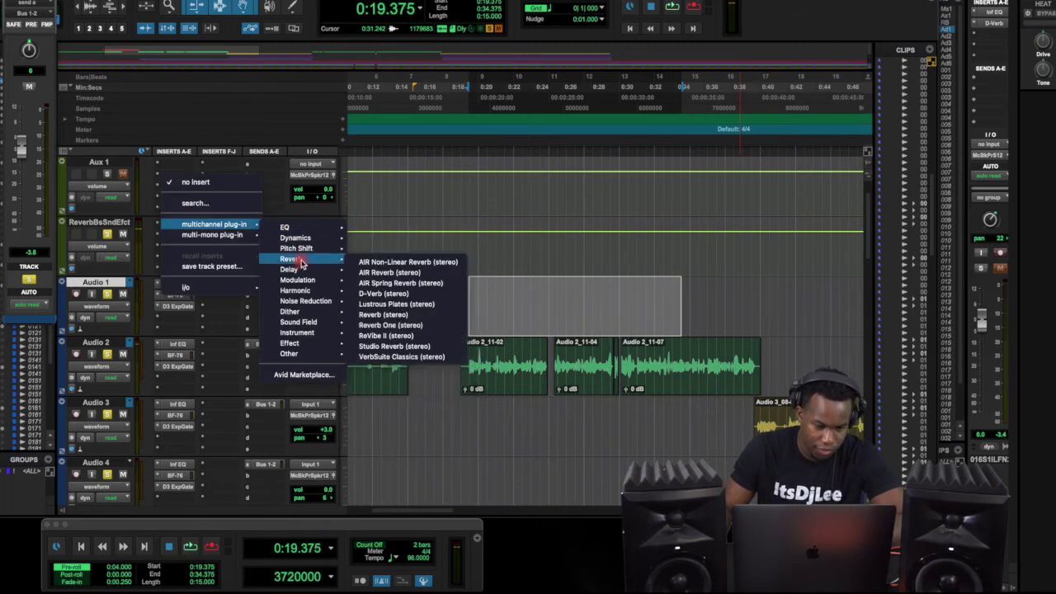
left_click(435, 294)
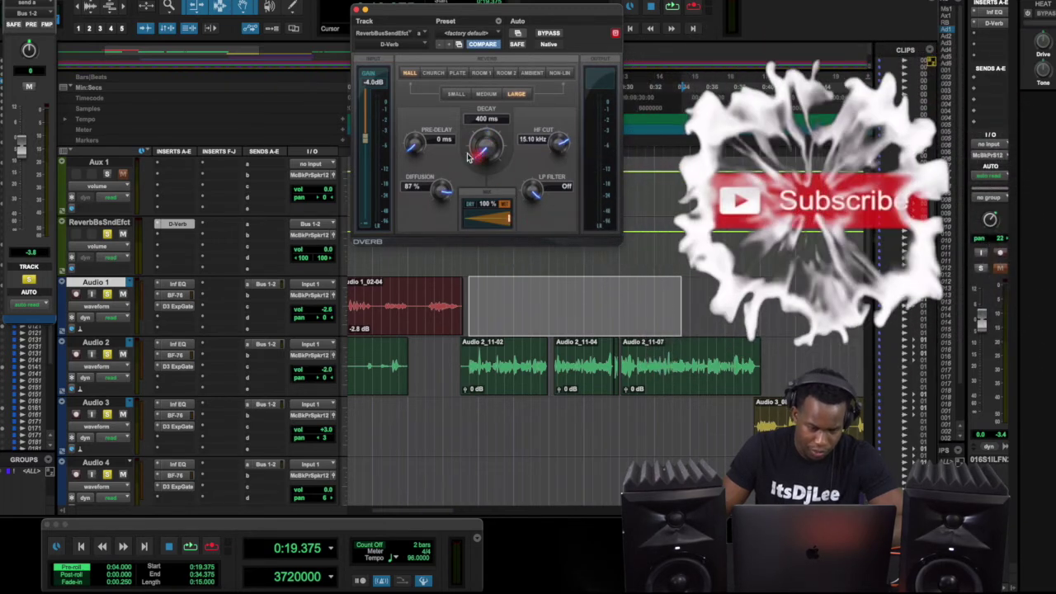
Set D-Verb to Room 1 with 0.0 dB input gain and an 11.93 kHz HF cut, and audition the selection.
left_click_drag(368, 138, 369, 88)
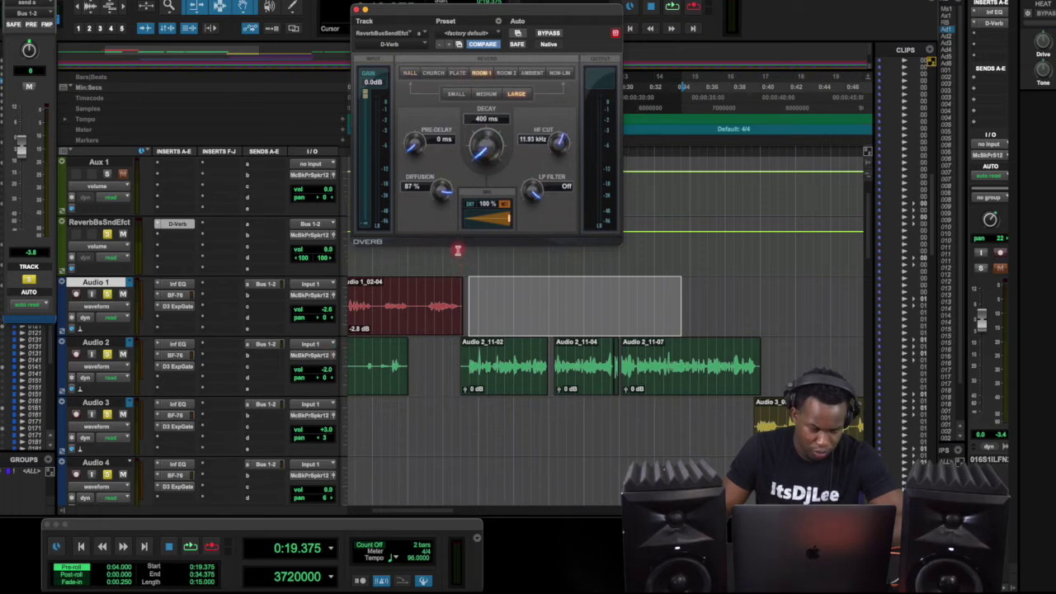
key("space")
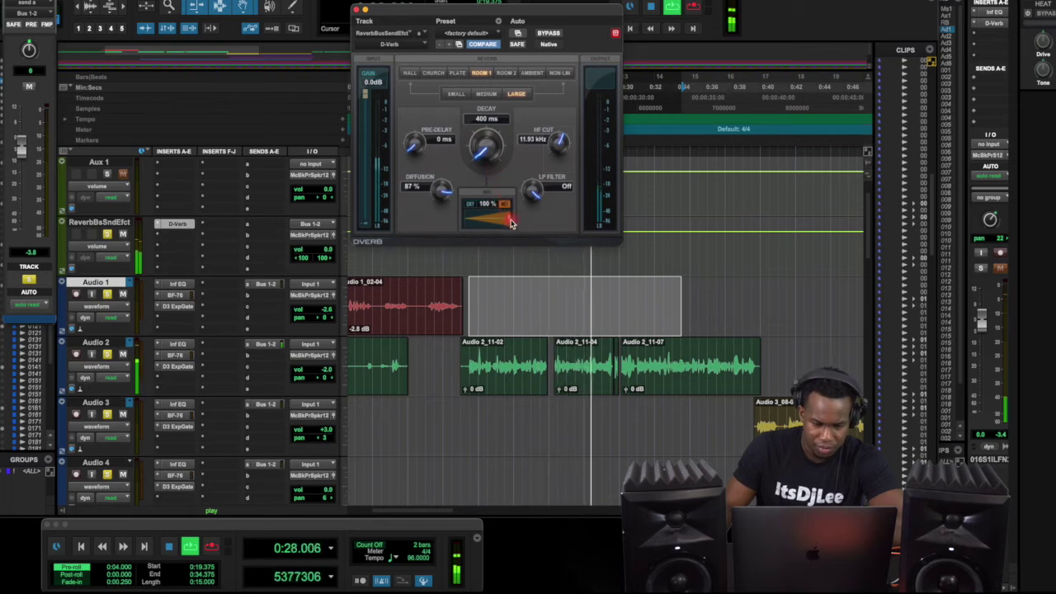
key("space")
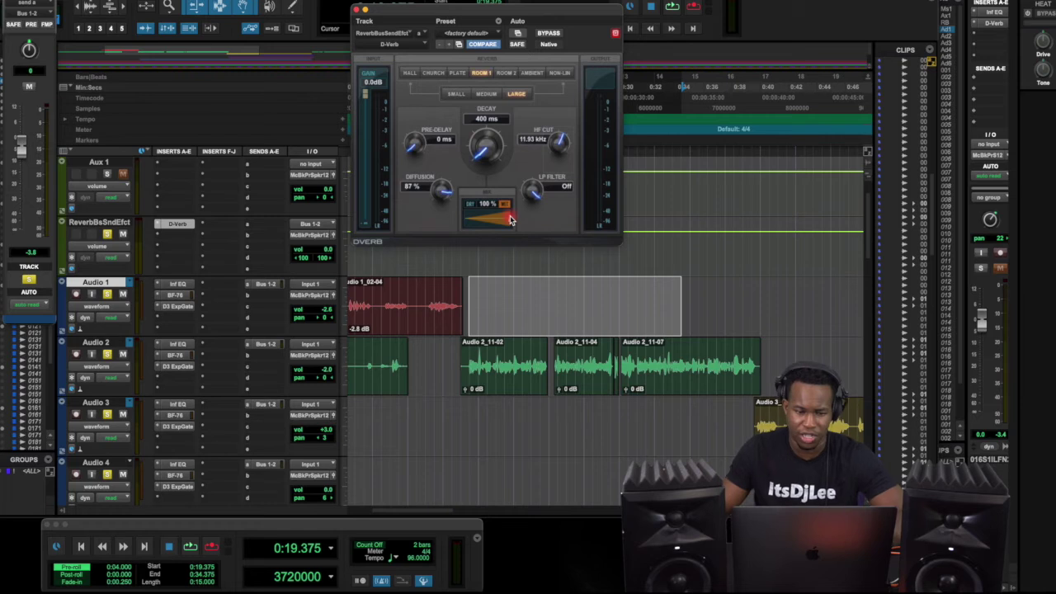
Lower the D-Verb wet/dry mix to 42 % during playback, and stop playback.
key("space")
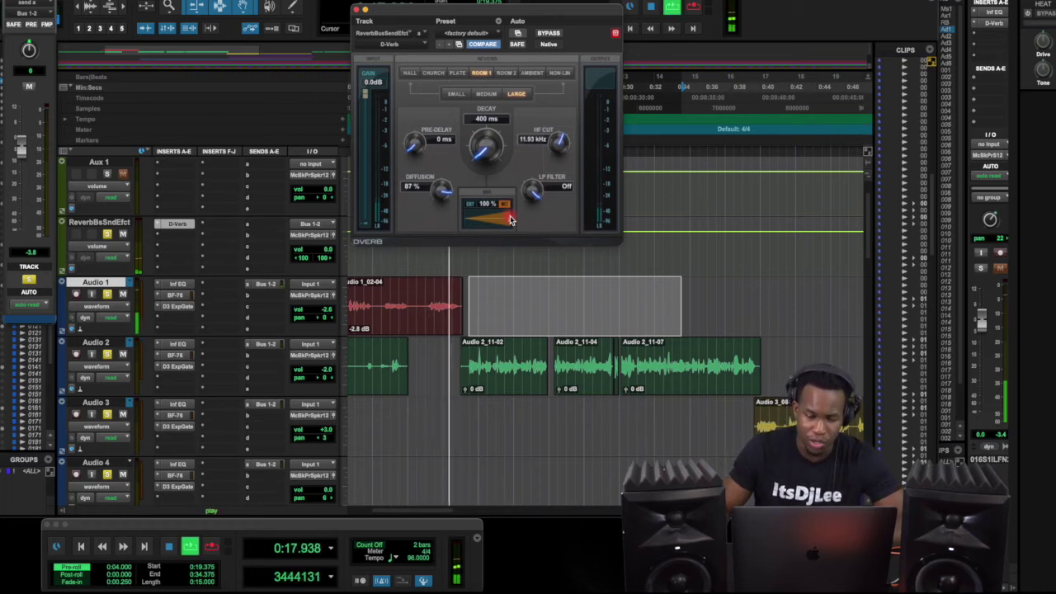
left_click_drag(510, 220, 480, 224)
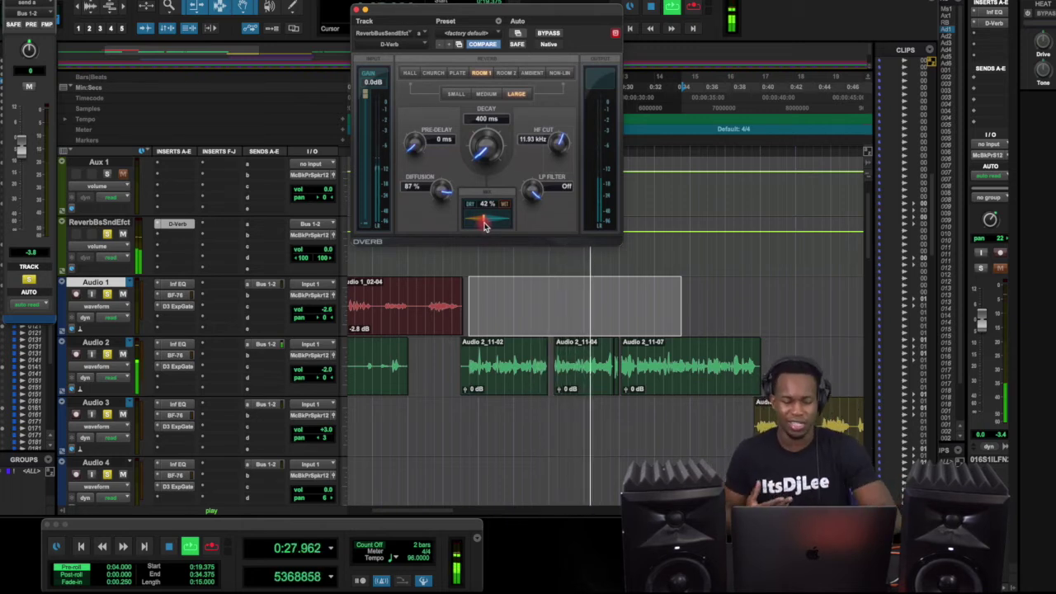
key("space")
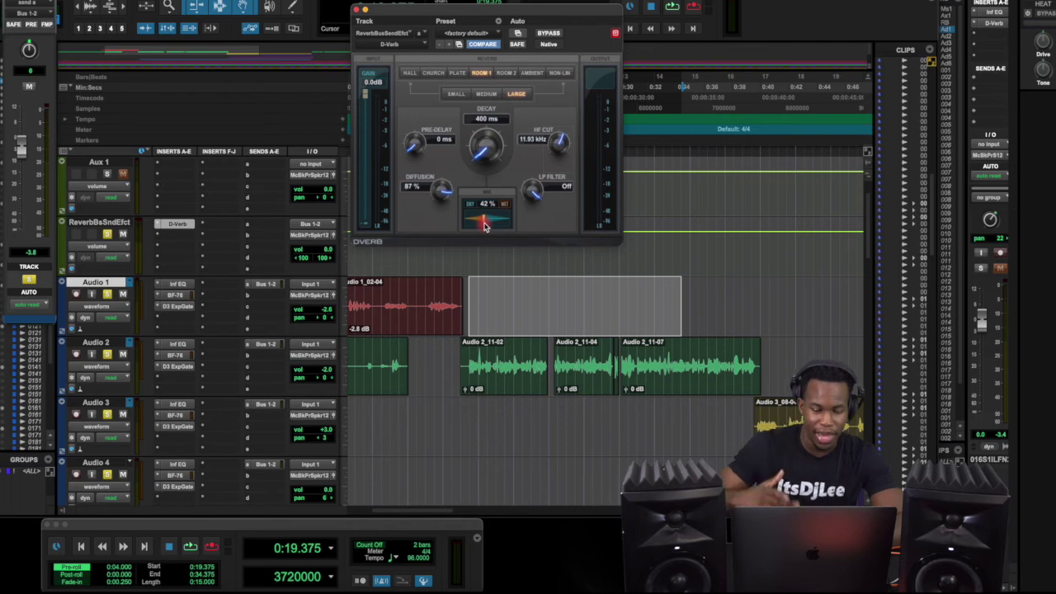
Play the selection again, set the D-Verb mix to 40 %, and stop playback.
scroll(400, 376, "down", 5)
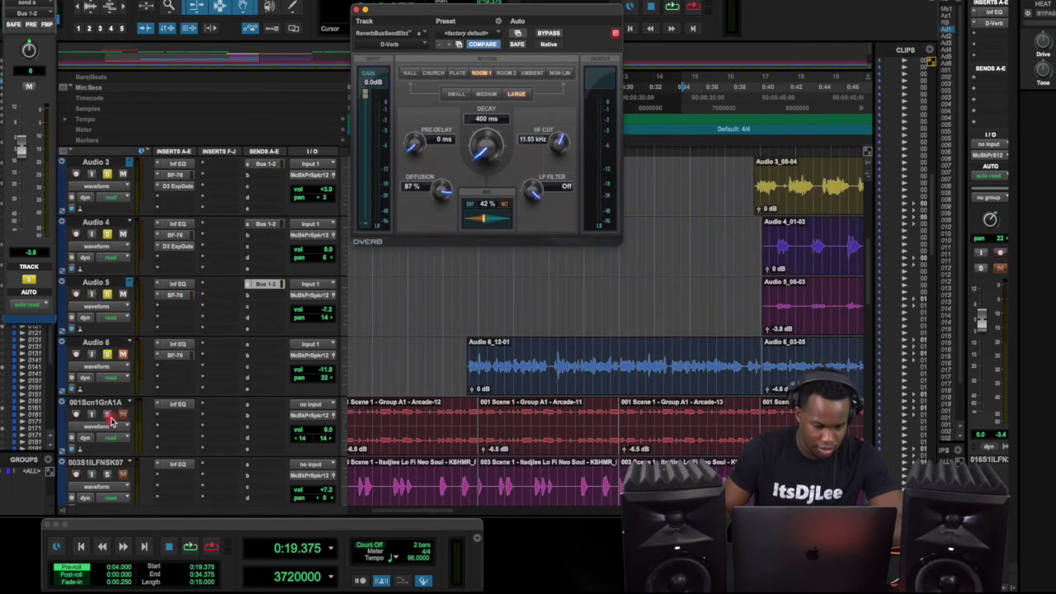
scroll(505, 303, "up", 6)
key("space")
scroll(502, 299, "down", 1)
scroll(505, 304, "up", 1)
scroll(505, 304, "down", 1)
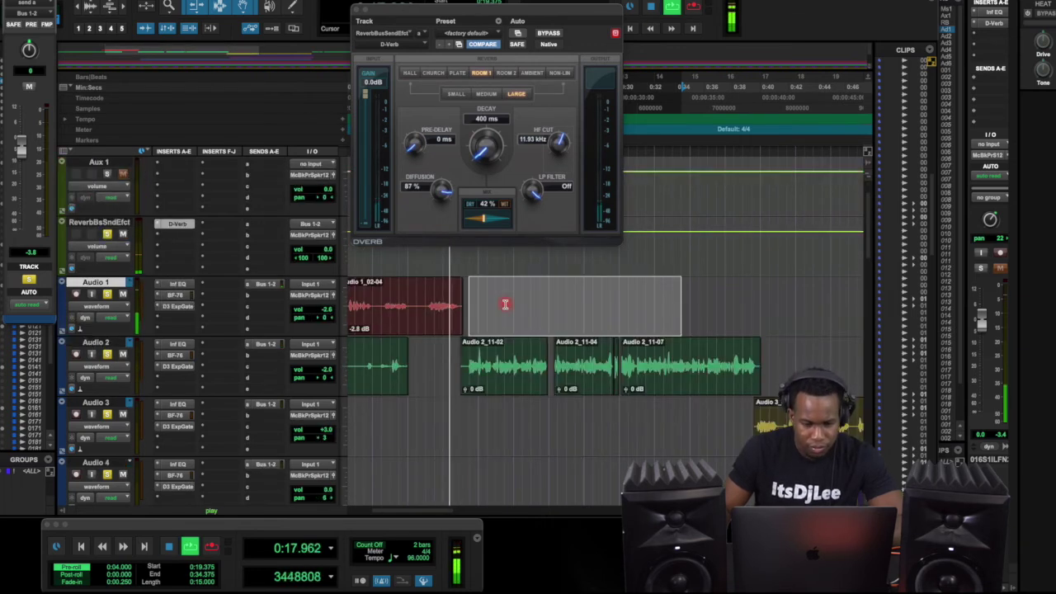
scroll(509, 307, "down", 2)
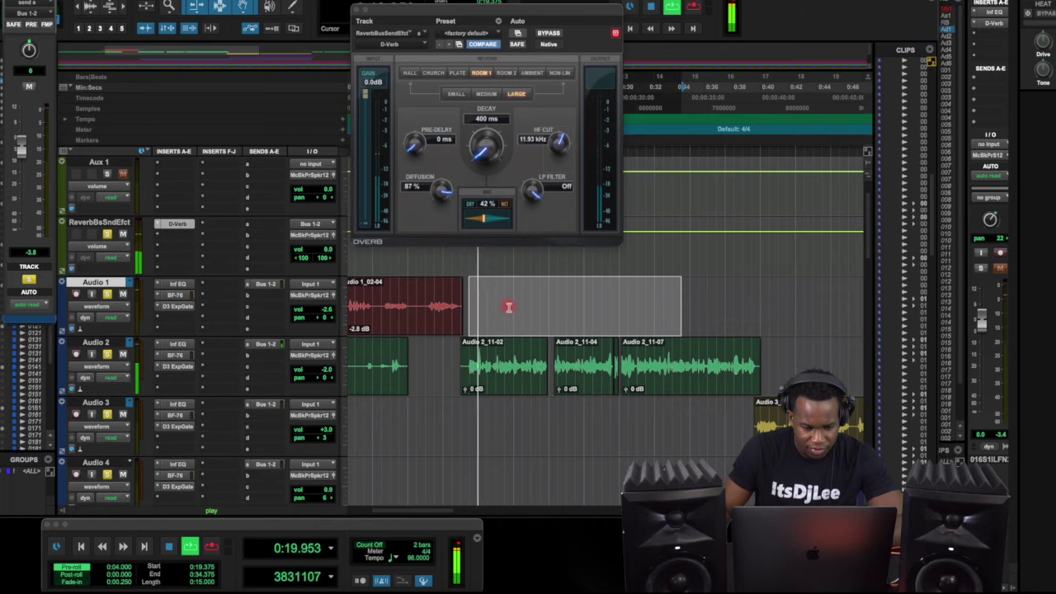
scroll(483, 221, "down", 1)
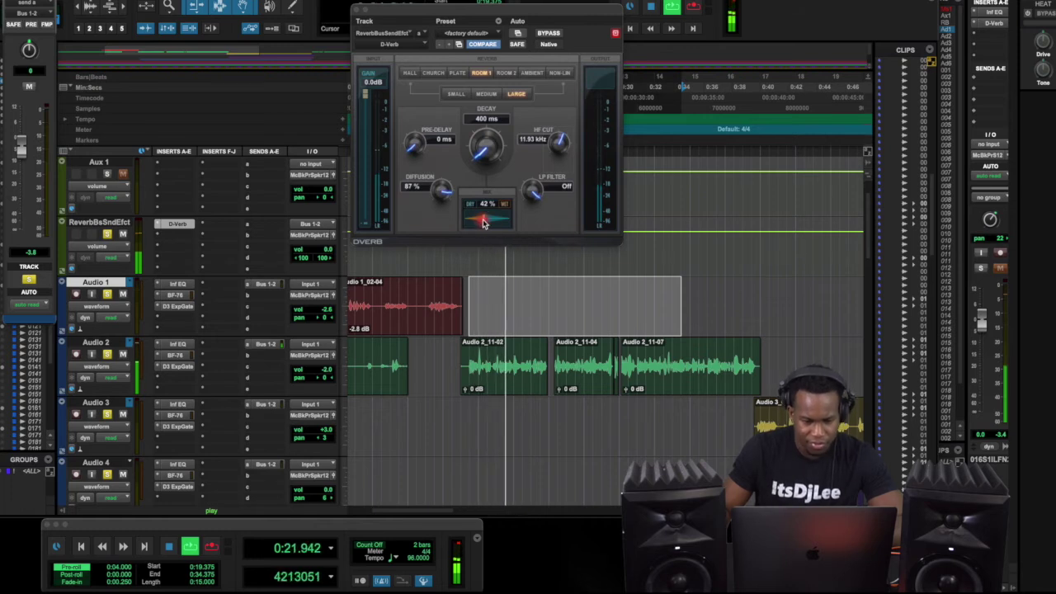
scroll(483, 221, "down", 1)
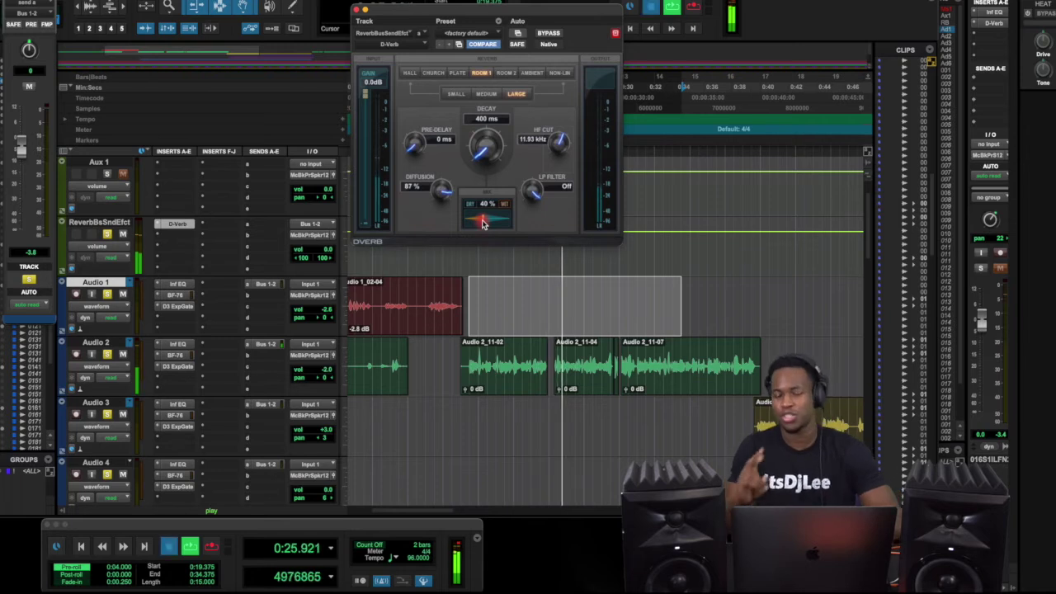
key("space")
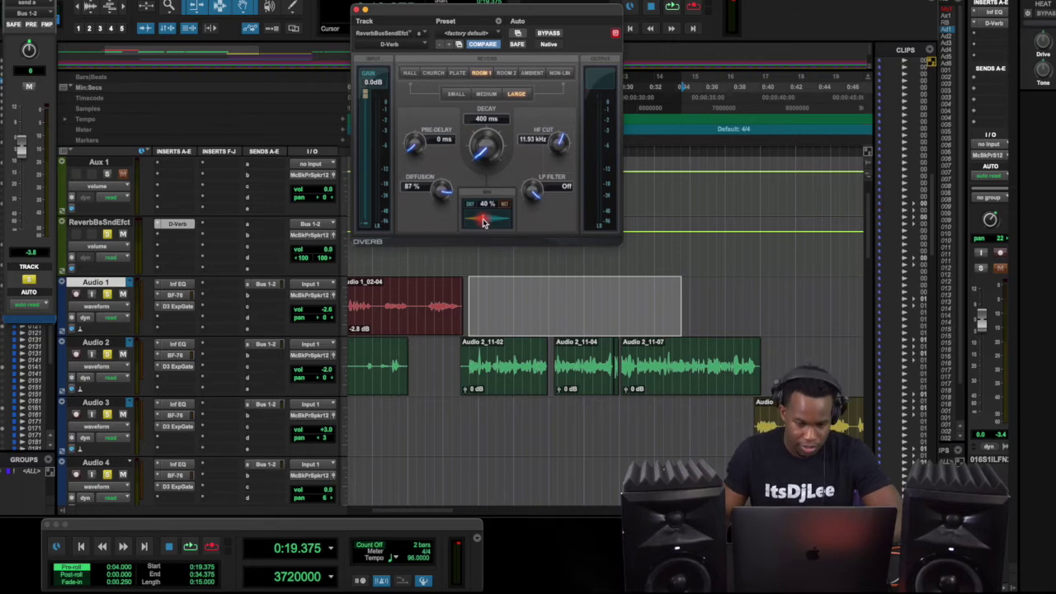
Lower the D-Verb mix to 30 % while playing the selected range.
key("space")
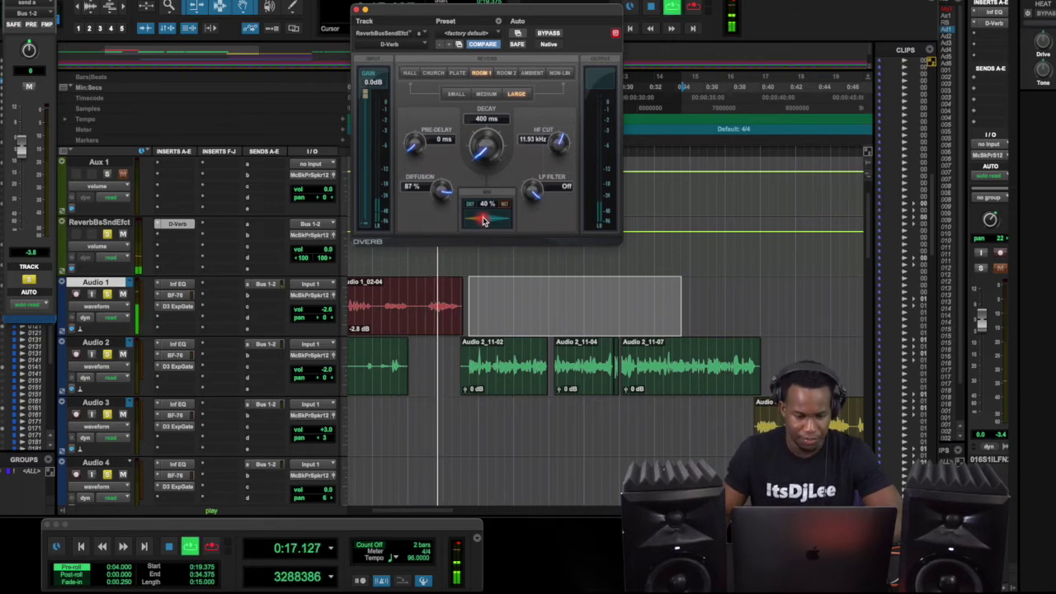
left_click_drag(484, 221, 471, 239)
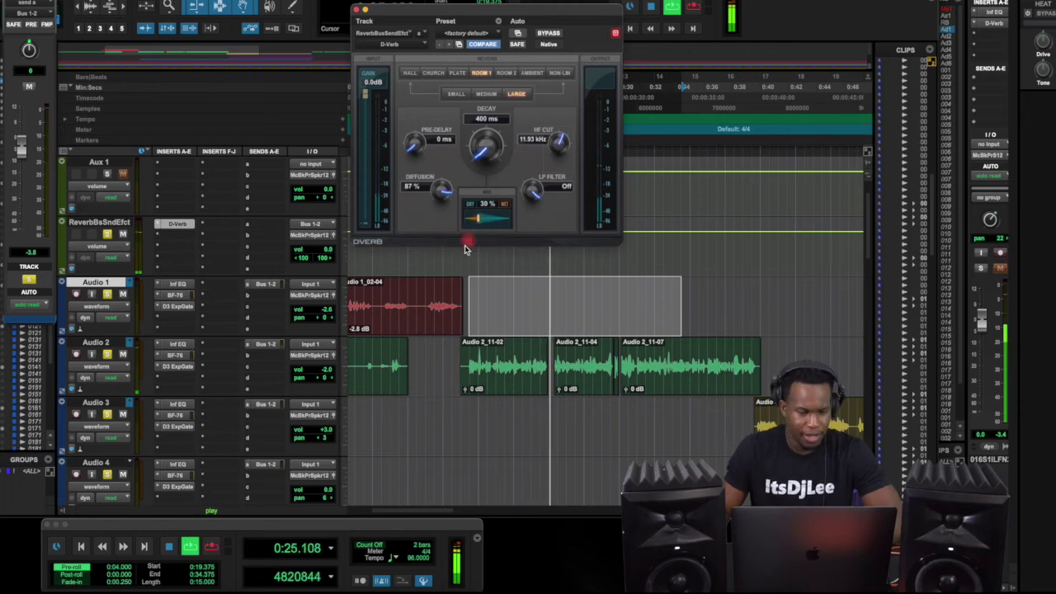
Solo the 001Scn1GrA1A and 003S1ILFNSK07 instrument tracks during playback, and stop playback.
scroll(408, 398, "down", 3)
scroll(411, 399, "down", 2)
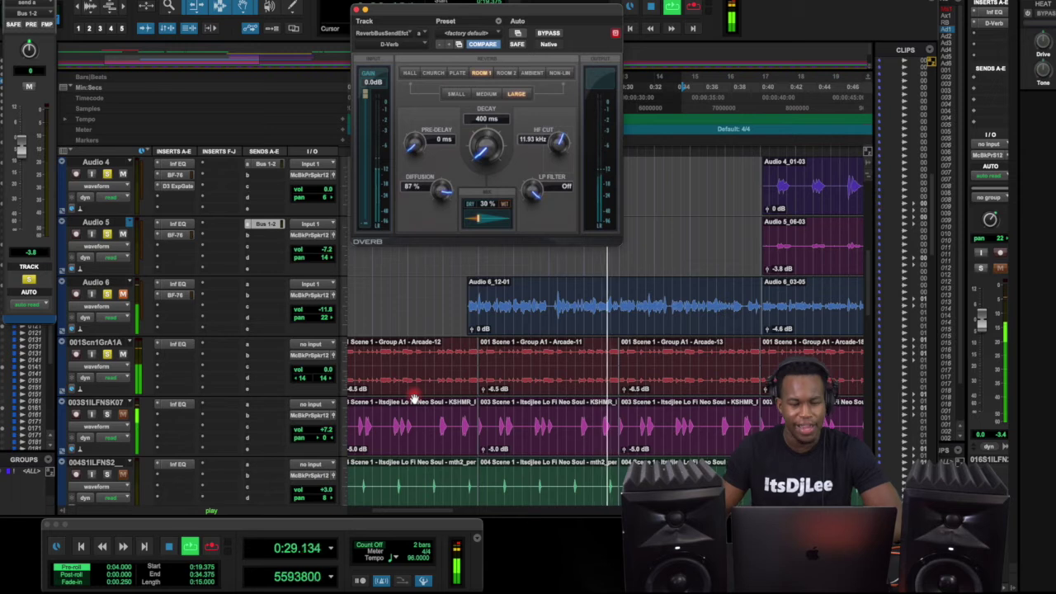
key("space")
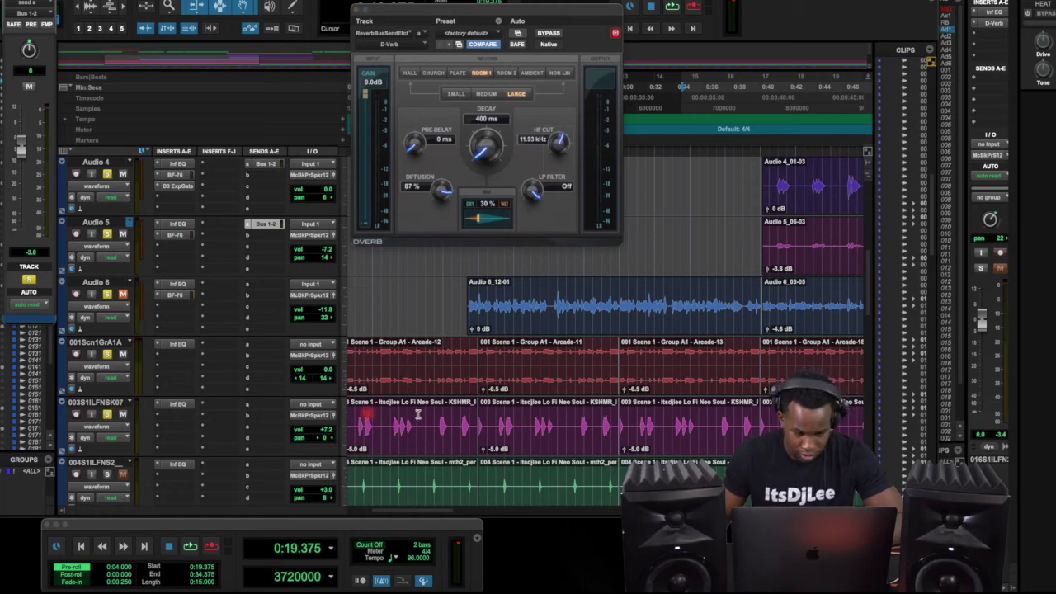
Play the selected range while looking through the drum and percussion tracks below 003S1ILFNSK07, and stop playback.
key("space")
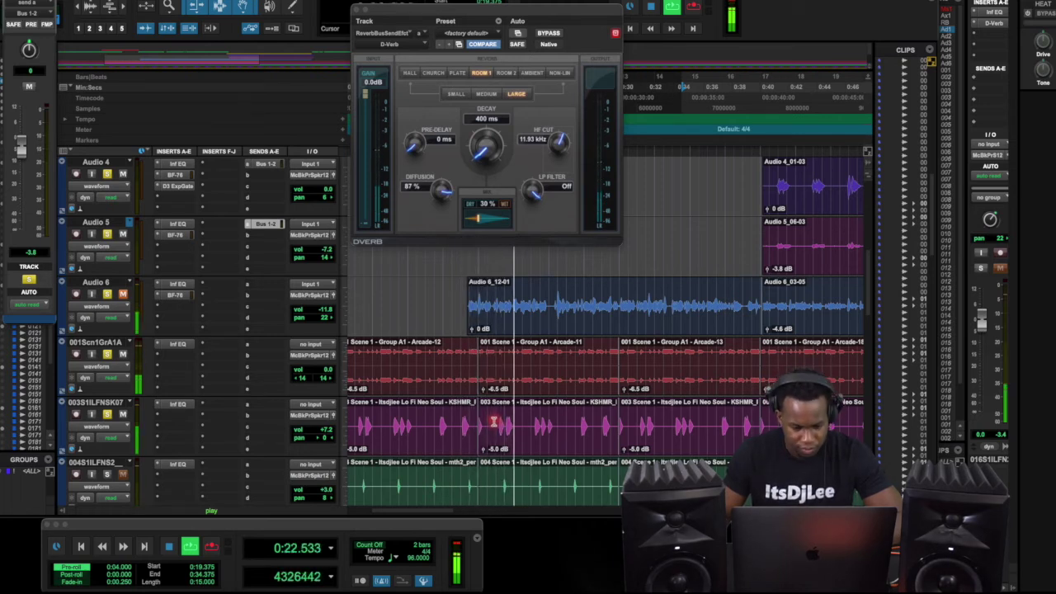
scroll(491, 422, "down", 5)
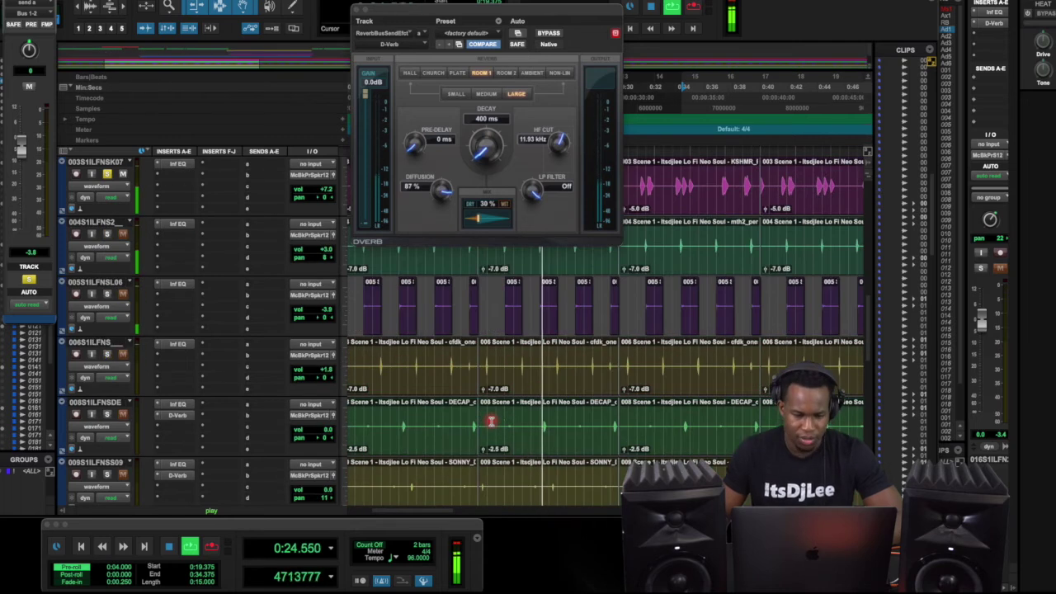
scroll(491, 422, "down", 2)
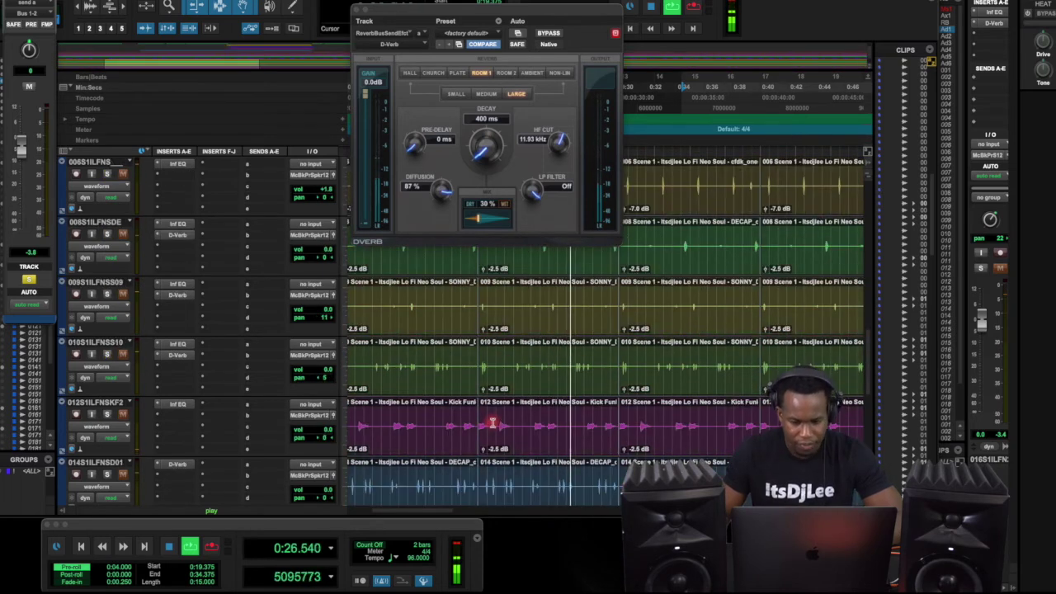
scroll(493, 424, "down", 2)
scroll(493, 423, "down", 3)
scroll(493, 424, "up", 6)
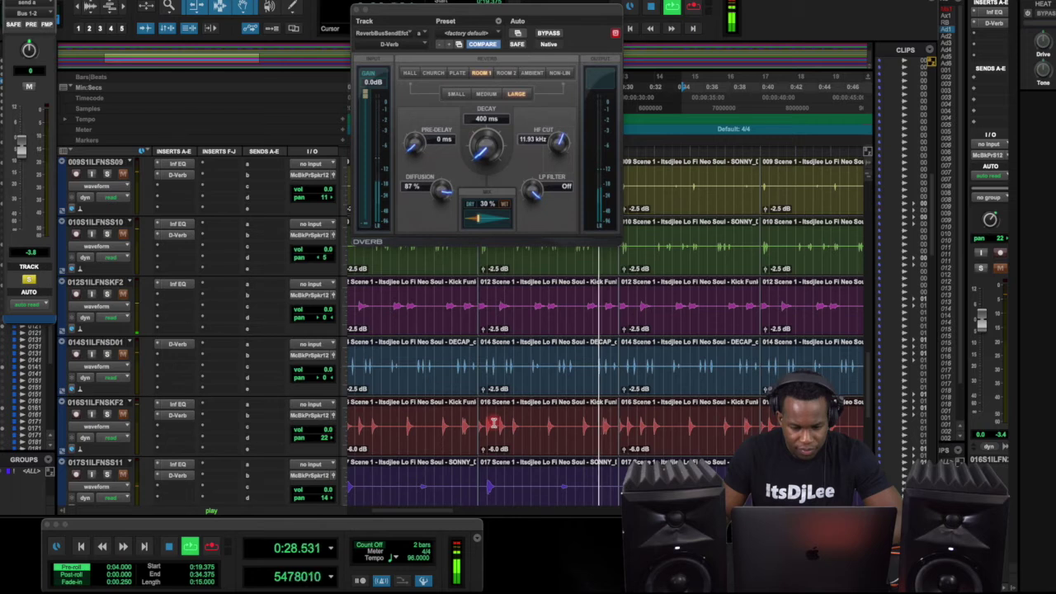
scroll(494, 422, "down", 4)
key("space")
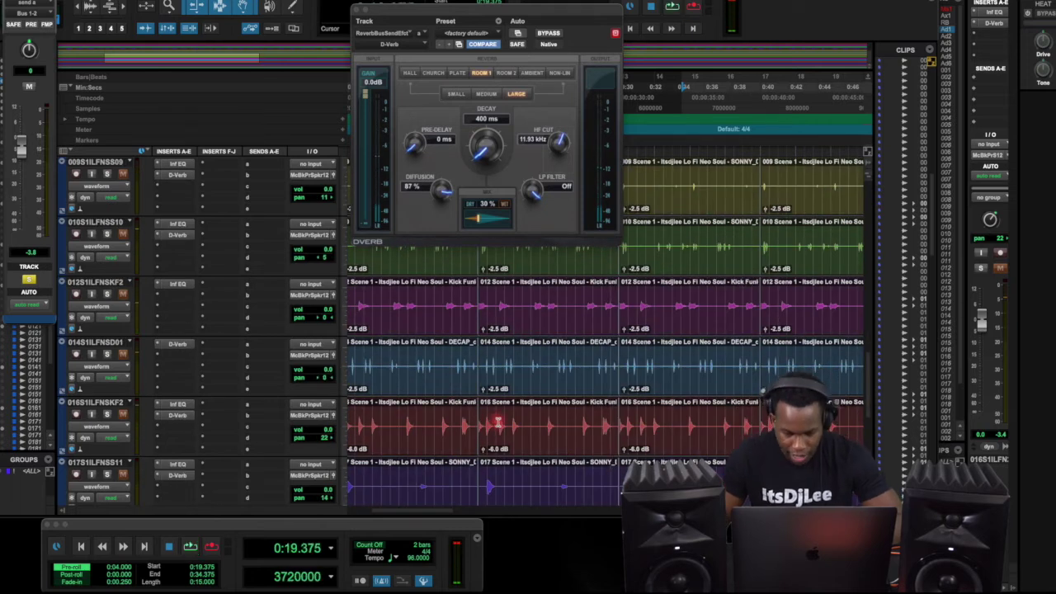
Solo the hi-hat tracks 014S1ILFNSD01 and 010S1ILFNSS10, and play the selected range.
key("super+bracketright")
key("super+bracketright")
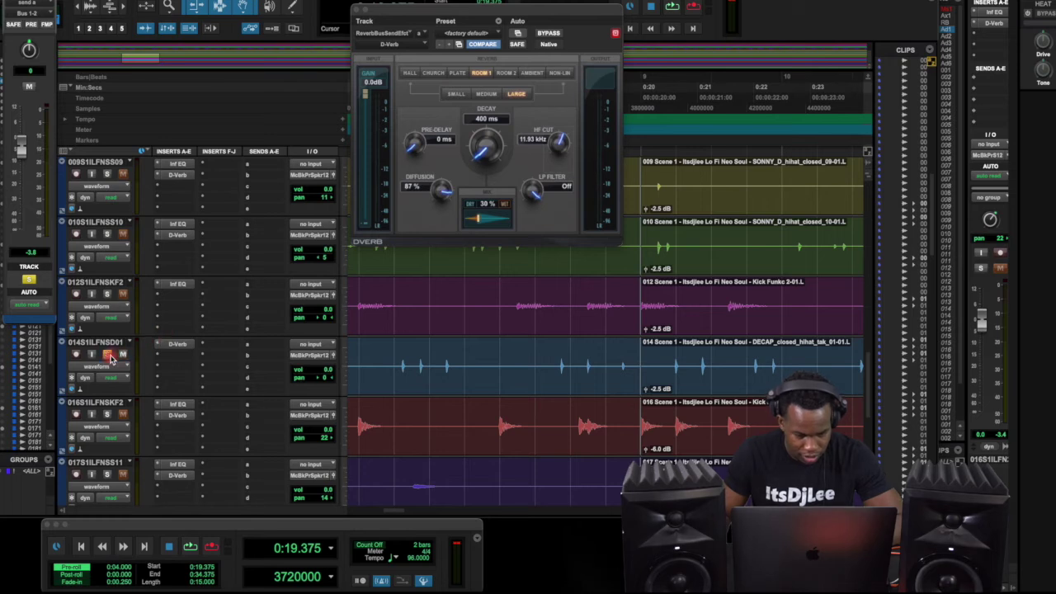
scroll(110, 357, "up", 2)
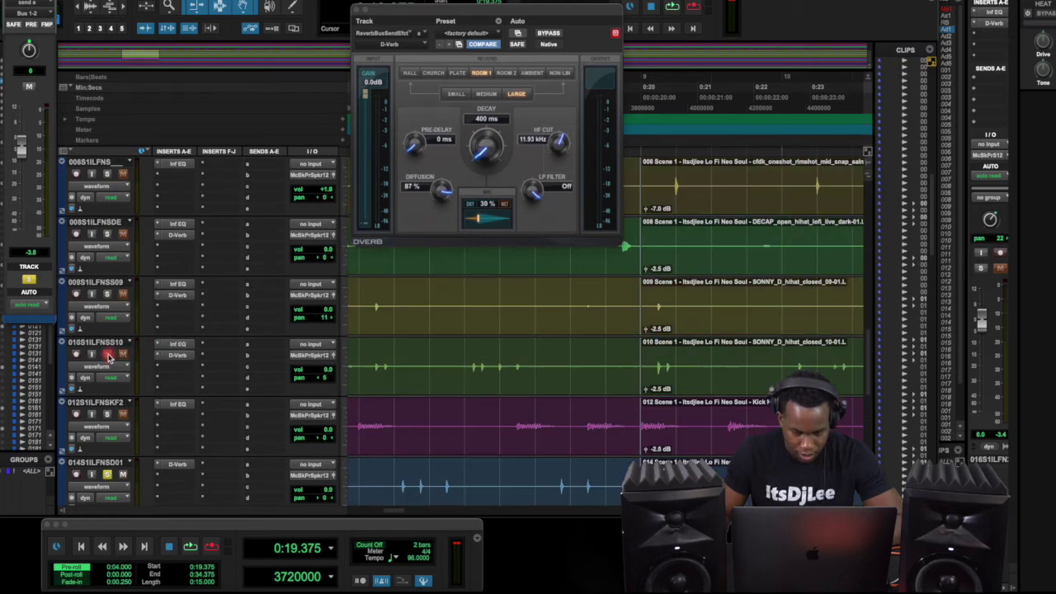
key("space")
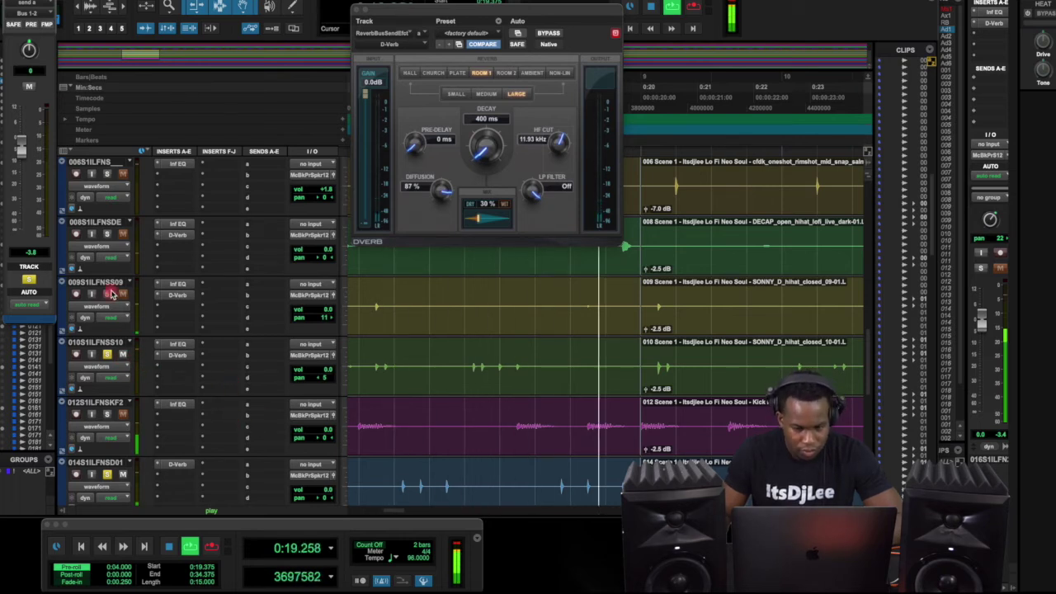
Take 014S1ILFNSD01 out of solo during playback, return to the vocal tracks, and stop playback.
scroll(388, 330, "up", 2)
scroll(502, 318, "down", 1)
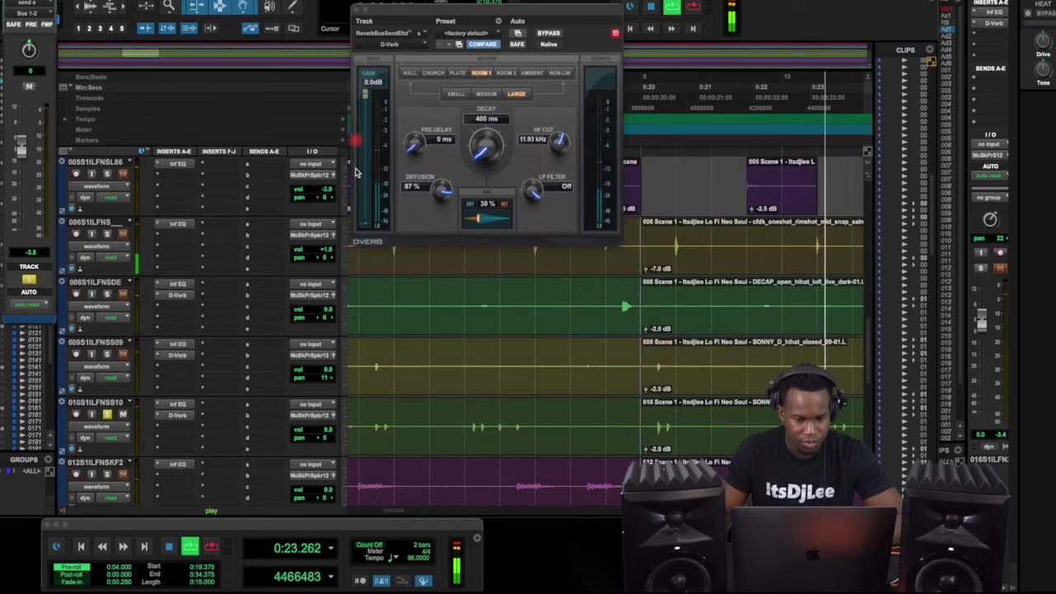
scroll(195, 304, "down", 2)
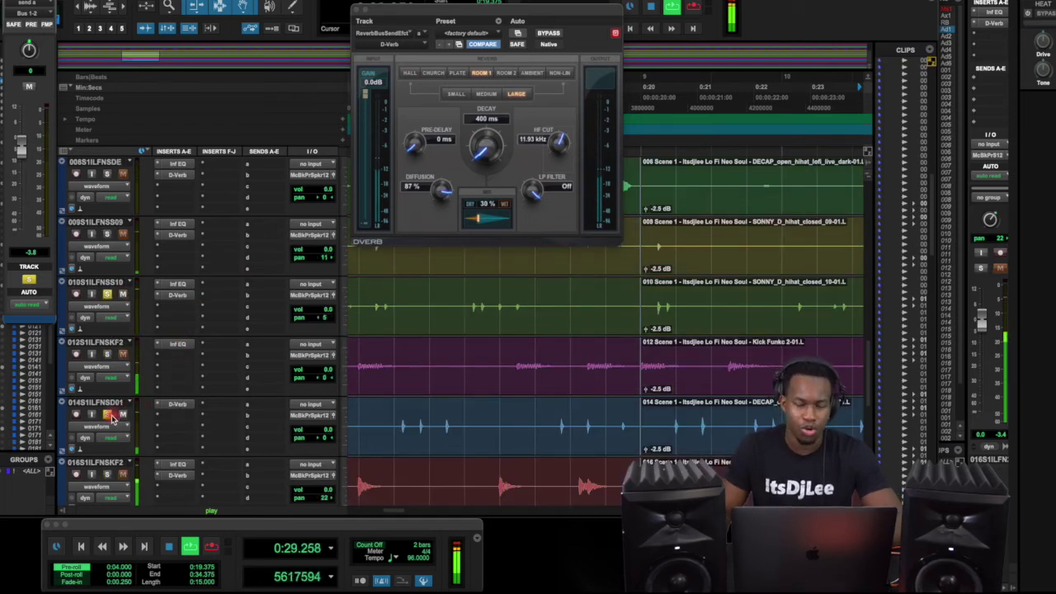
scroll(487, 381, "down", 1)
scroll(485, 381, "down", 1)
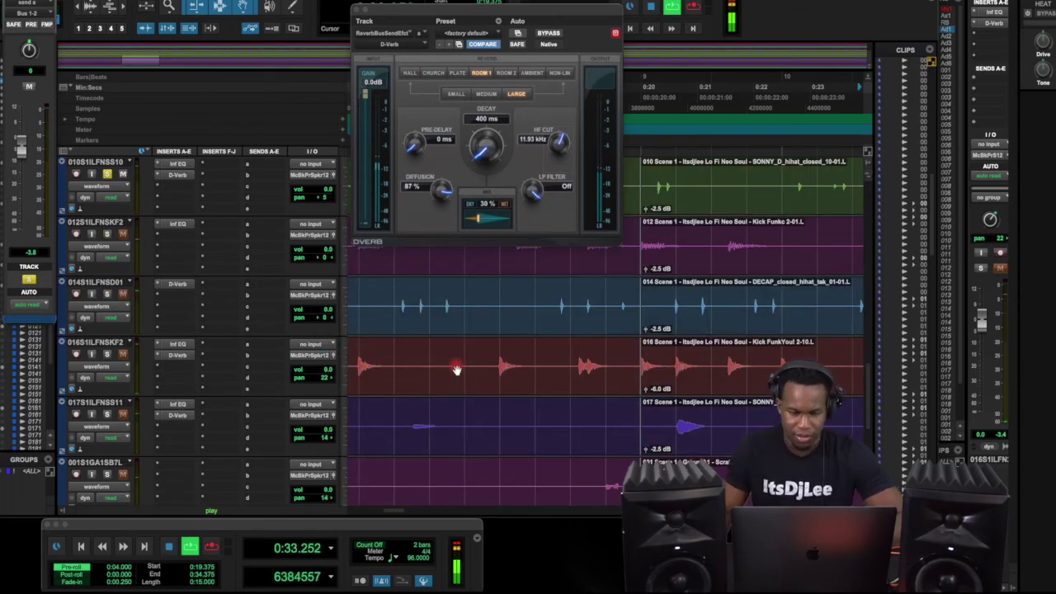
scroll(456, 370, "up", 4)
scroll(455, 371, "up", 9)
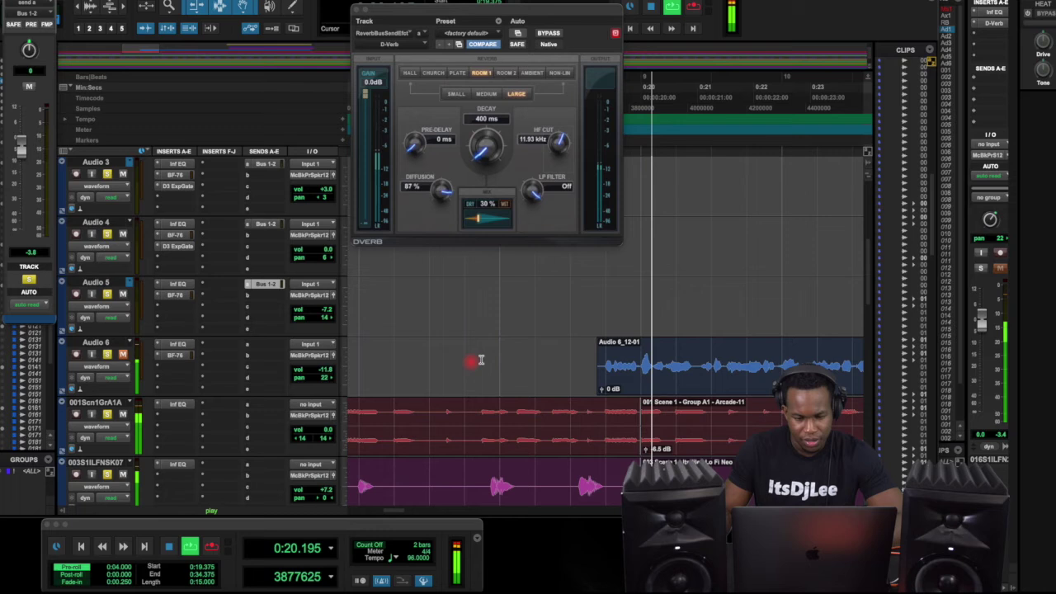
scroll(608, 353, "down", 3)
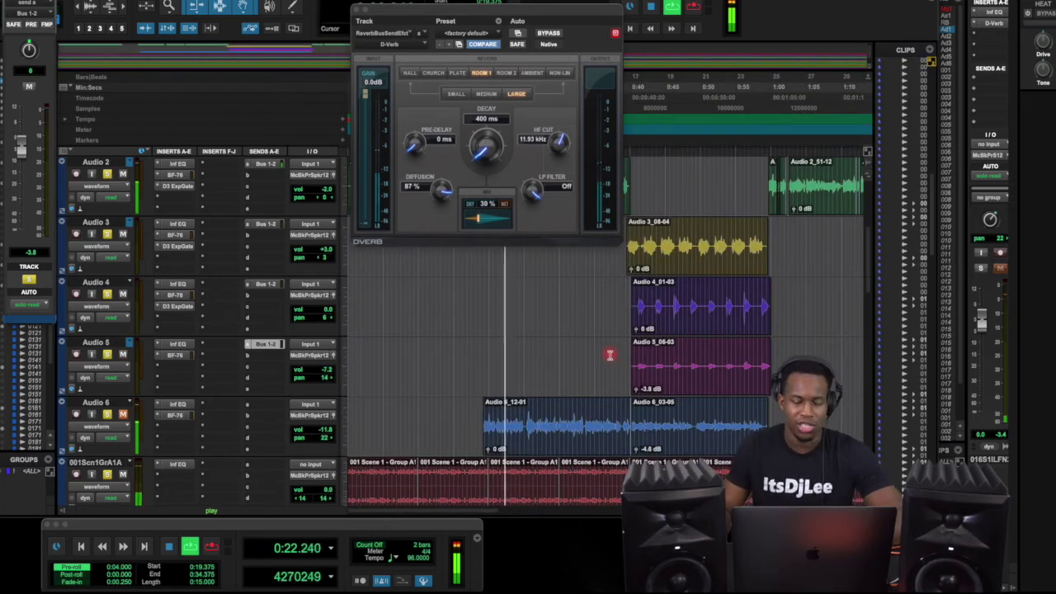
key("space")
Set the D-Verb mix to 100 % wet and play the selected range.
scroll(425, 343, "up", 2)
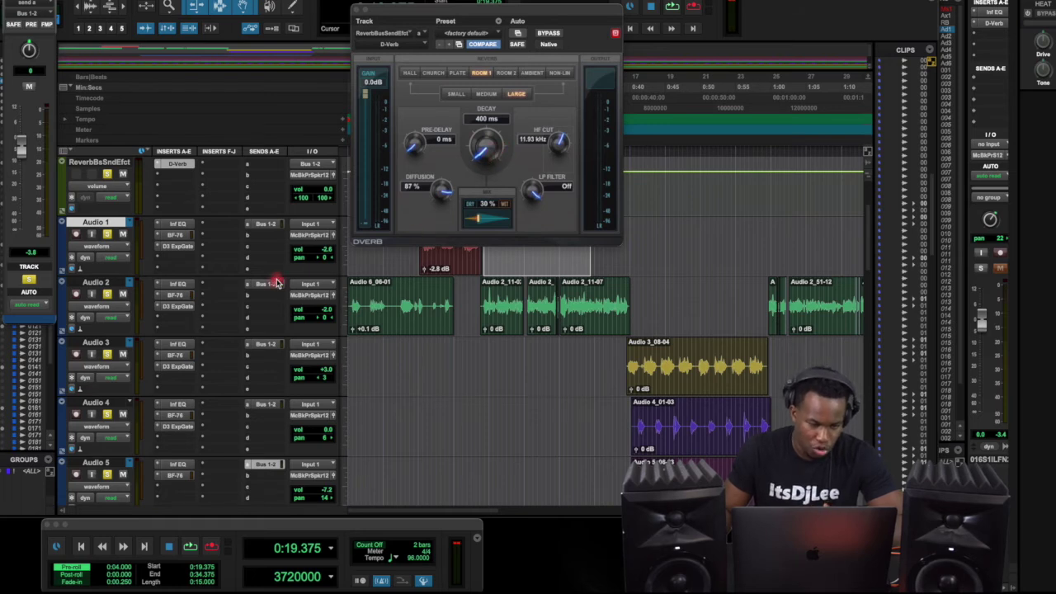
scroll(277, 283, "up", 1)
scroll(132, 252, "up", 1)
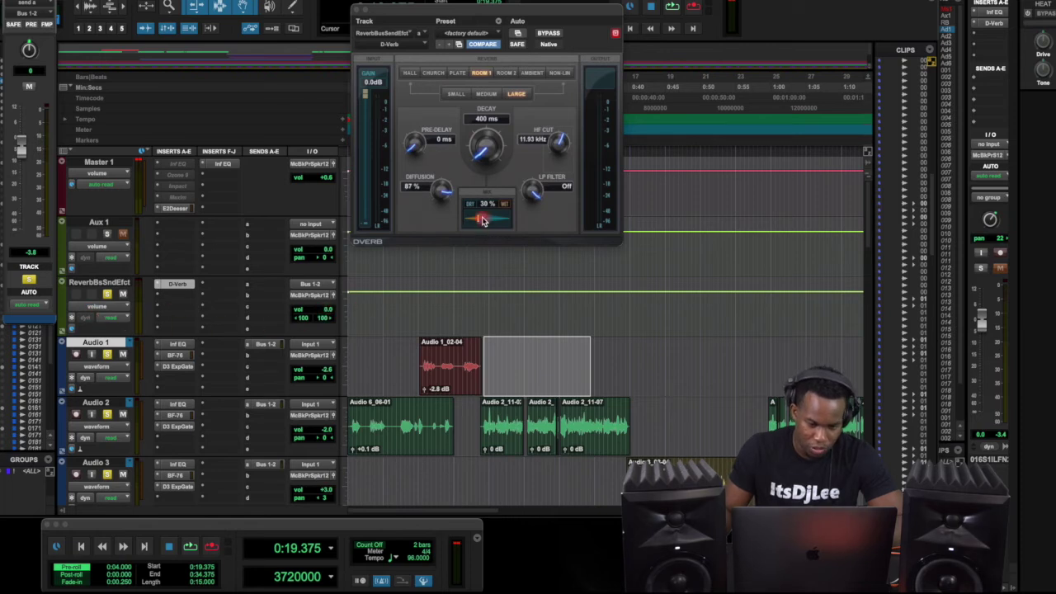
left_click_drag(477, 221, 575, 223)
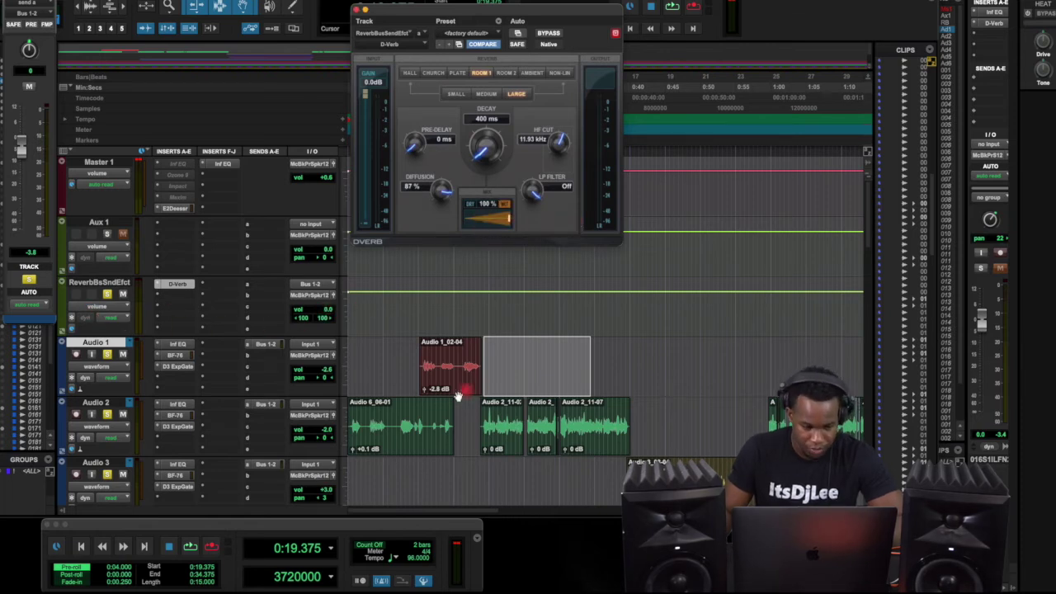
key("space")
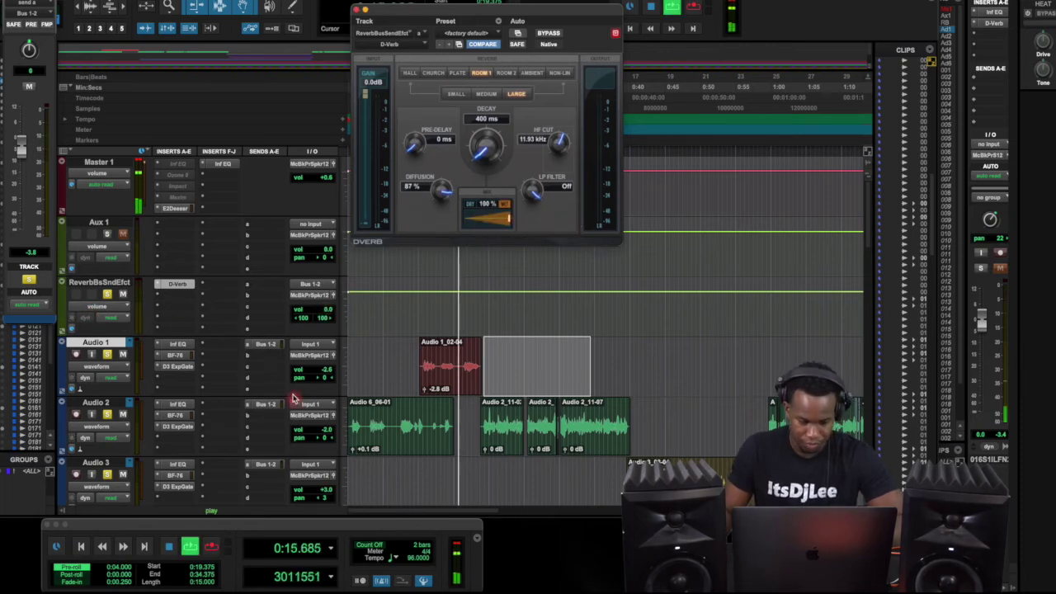
Lower the ReverbBsSndEfct track's volume to -23.7 dB, set D-Verb to 4 ms pre-delay and 75 % diffusion, and stop playback.
left_click(327, 319)
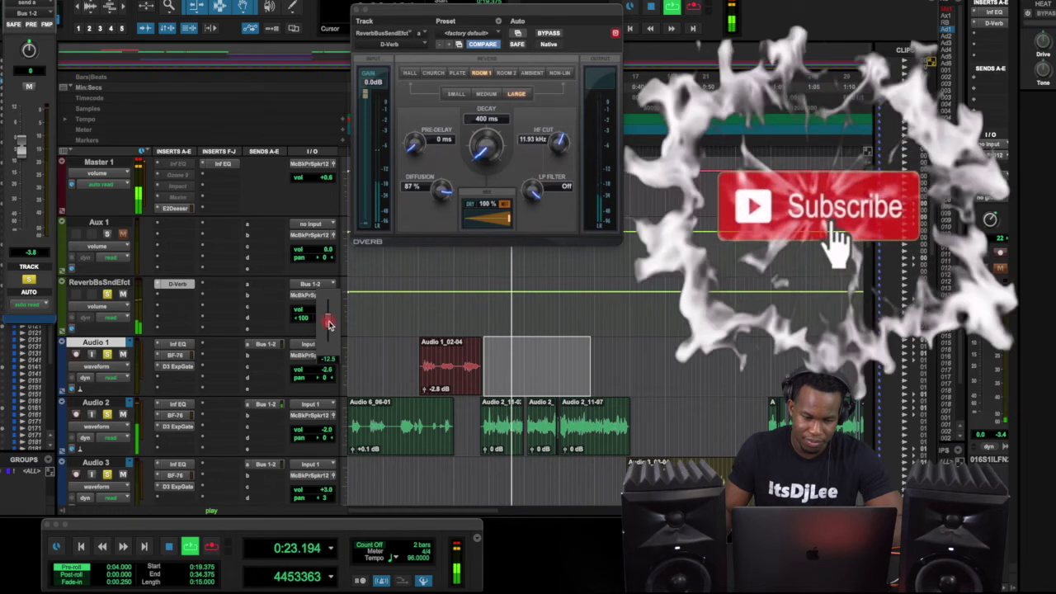
left_click_drag(328, 329, 328, 335)
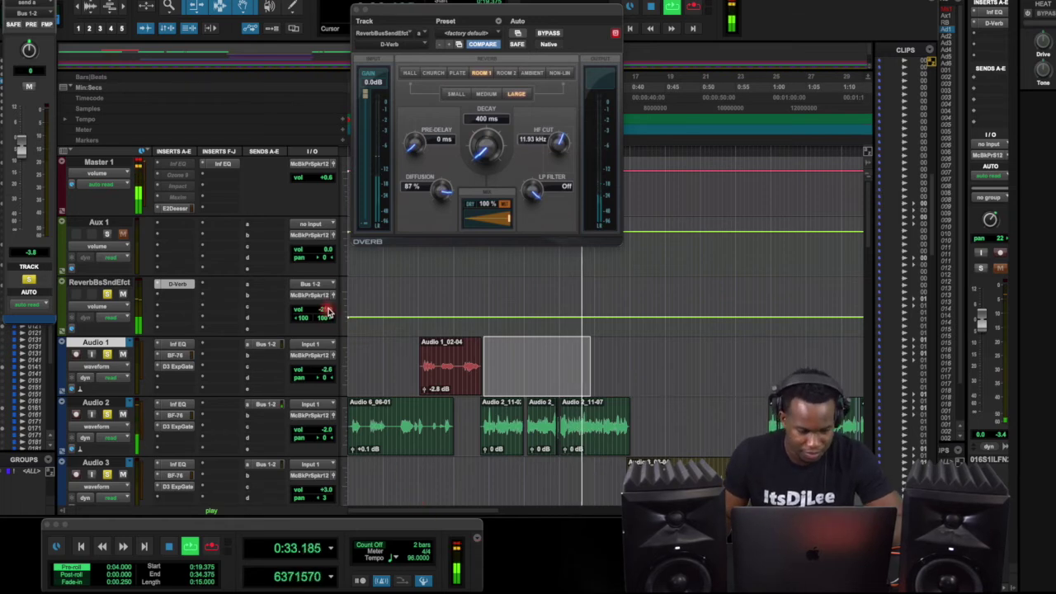
left_click_drag(328, 310, 328, 307)
key("space")
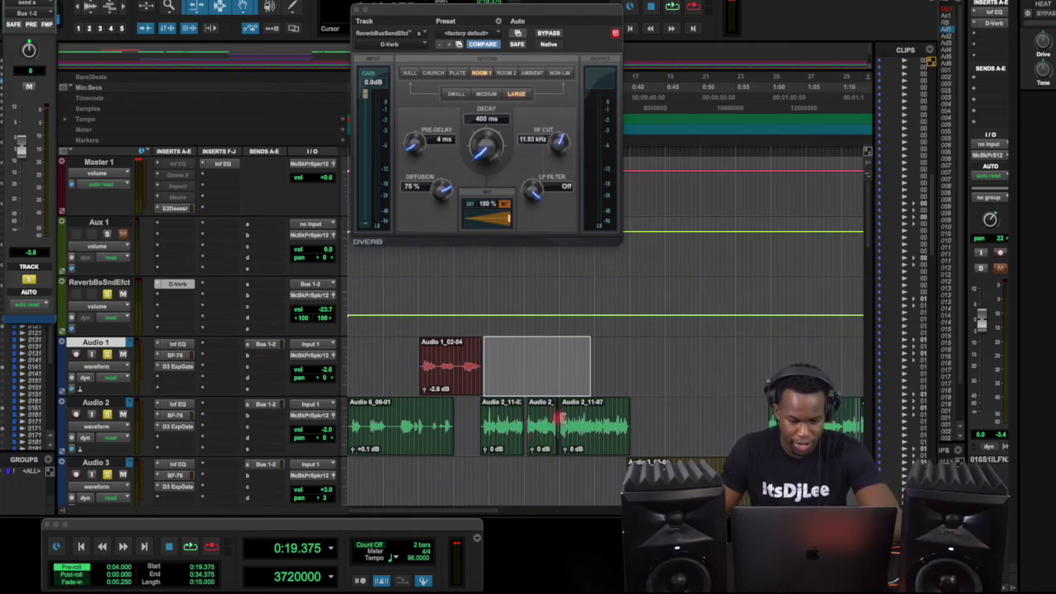
Copy the Bus 1-2 send from Audio 5 to send slot a of Audio 6.
scroll(554, 420, "down", 1)
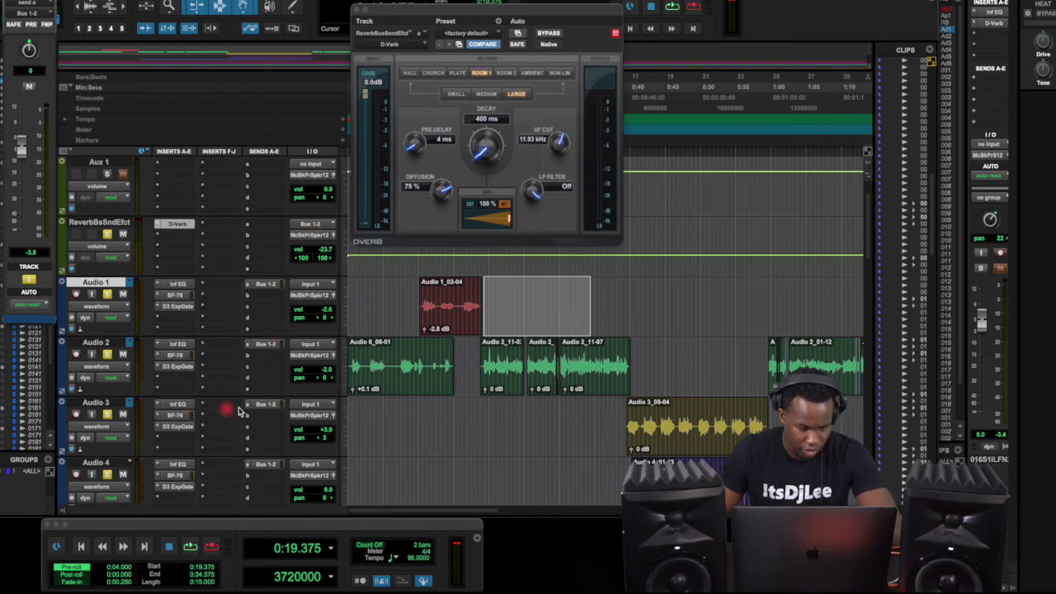
scroll(350, 356, "down", 5)
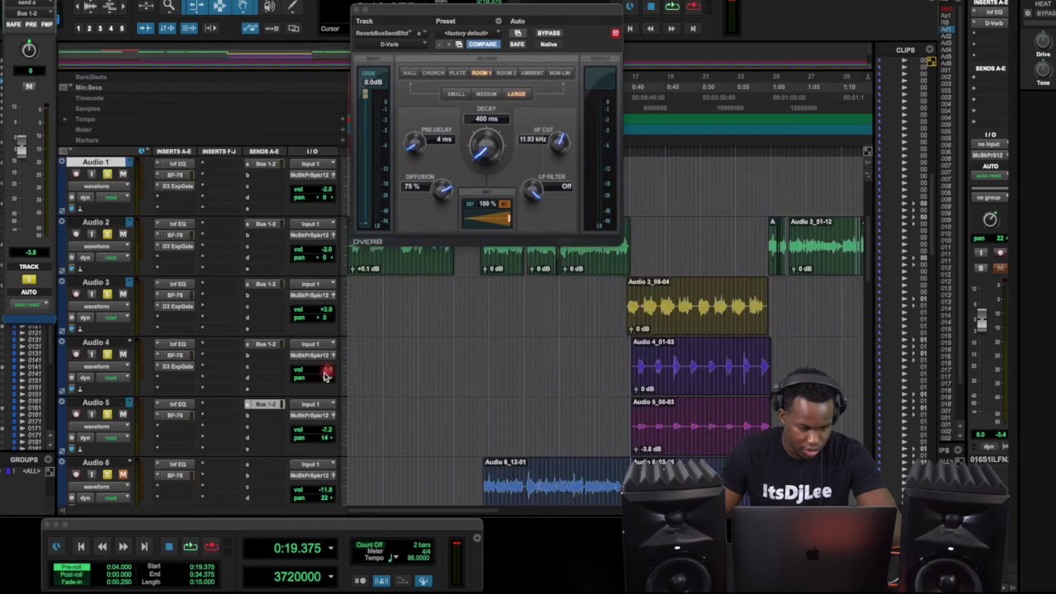
scroll(319, 377, "down", 5)
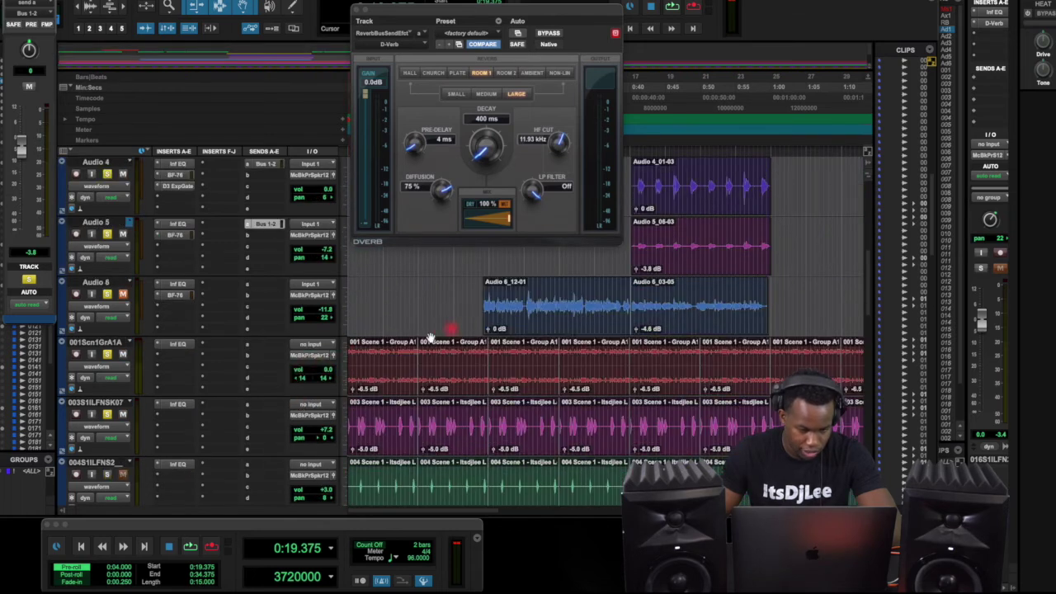
left_click(251, 286)
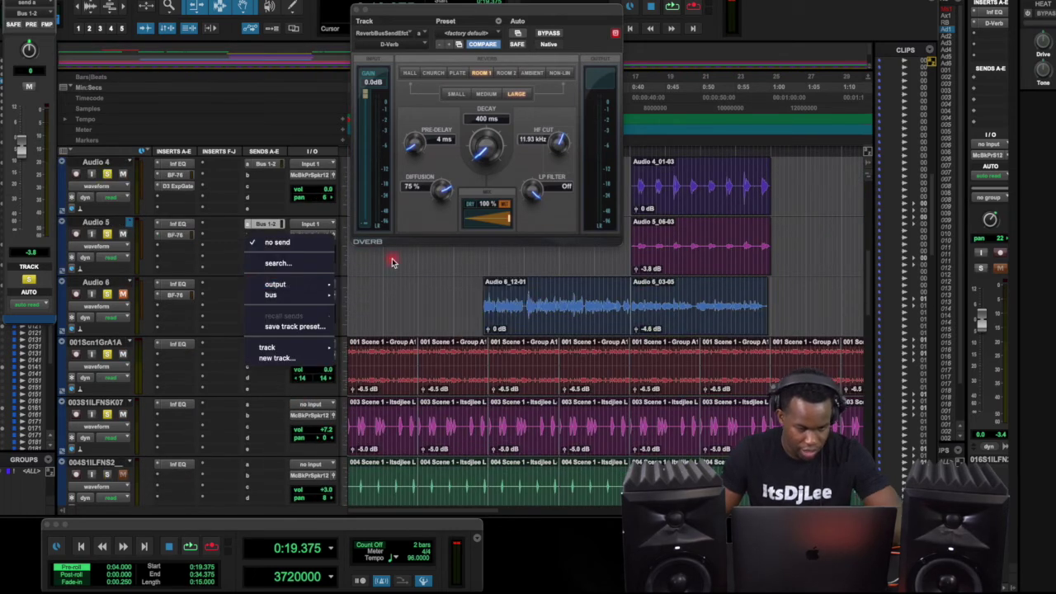
key("Escape")
left_click_drag(266, 231, 268, 284)
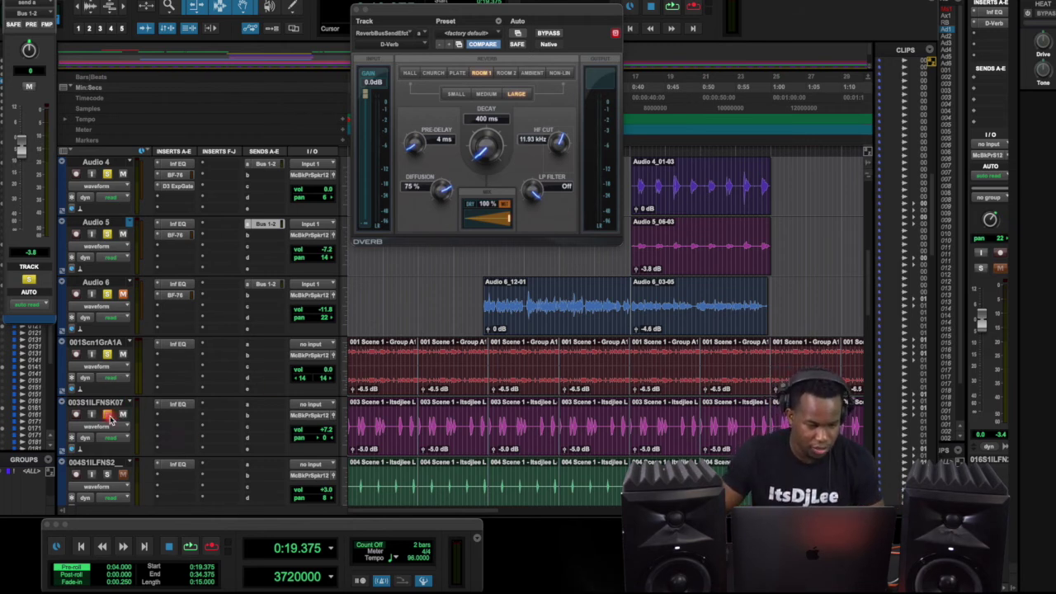
Turn off solo on the vocal tracks, the 001Scn1GrA1A and 003S1ILFNSK07 tracks, and the ReverbBsSndEfct aux.
left_click(107, 246)
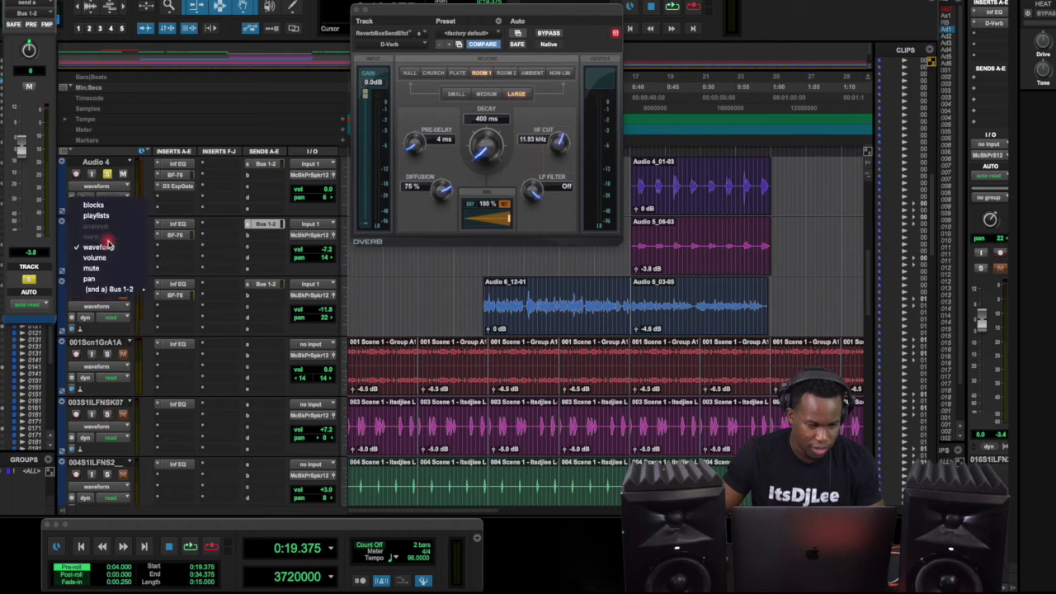
left_click(144, 197)
scroll(110, 239, "up", 2)
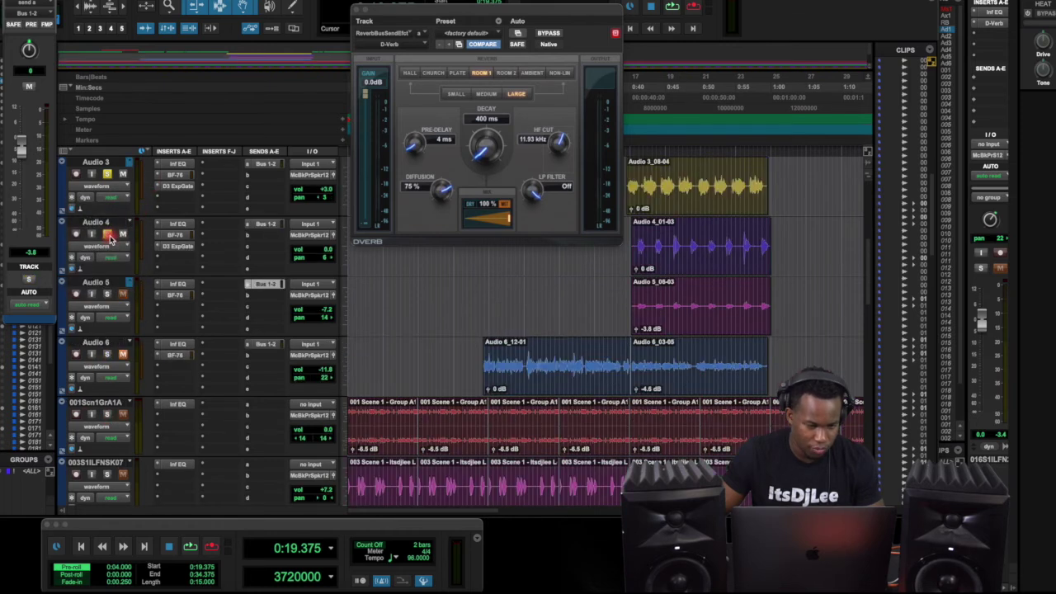
scroll(111, 234, "up", 3)
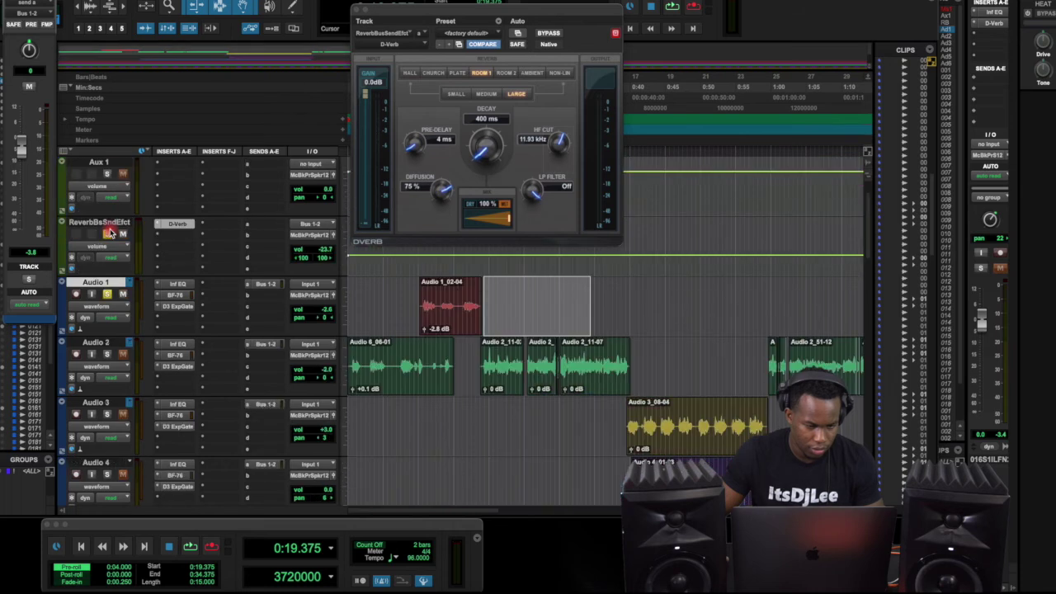
Play the session, move the playback start to 0:09.375 on the ReverbBsSndEfct track, and restart playback from there.
key("space")
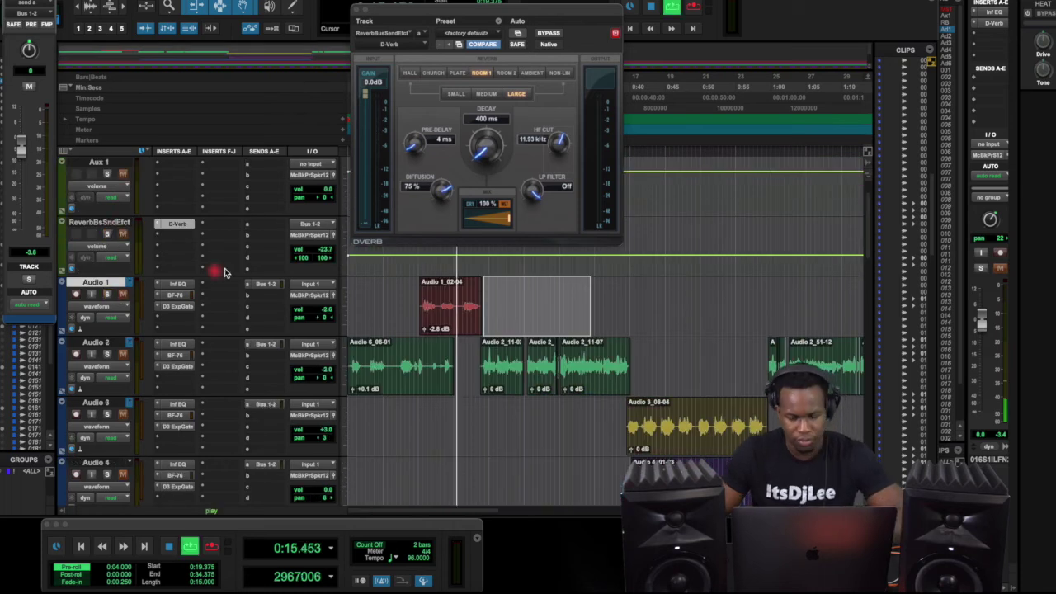
scroll(472, 339, "up", 1)
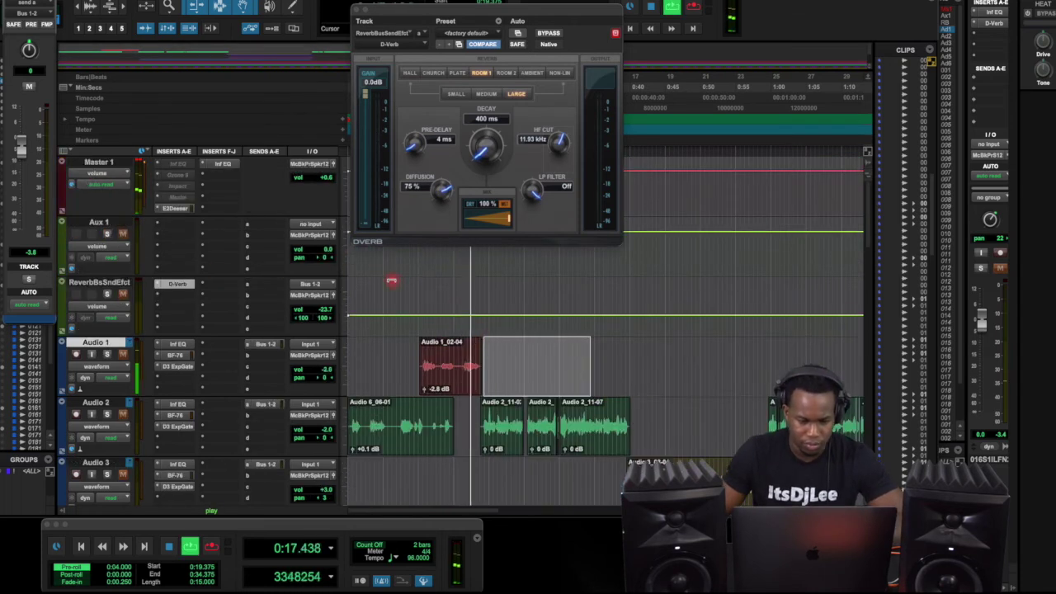
left_click(416, 293)
key("space")
key("space")
Take 010S1ILFNSS10 out of solo and lower the ReverbBsSndEfct track's volume to -24.5 dB during playback.
scroll(217, 359, "down", 10)
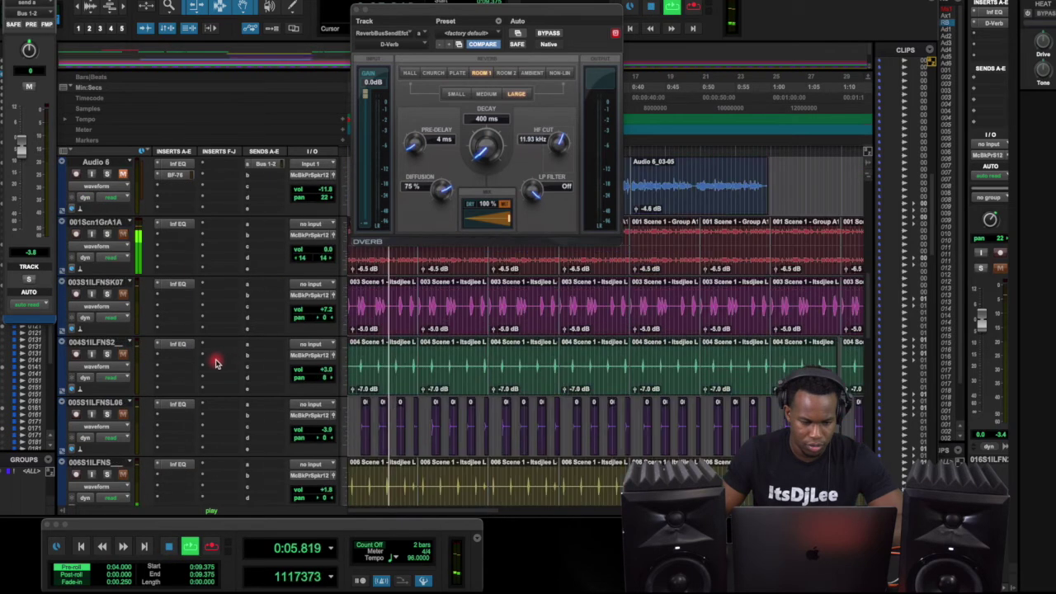
scroll(206, 359, "down", 6)
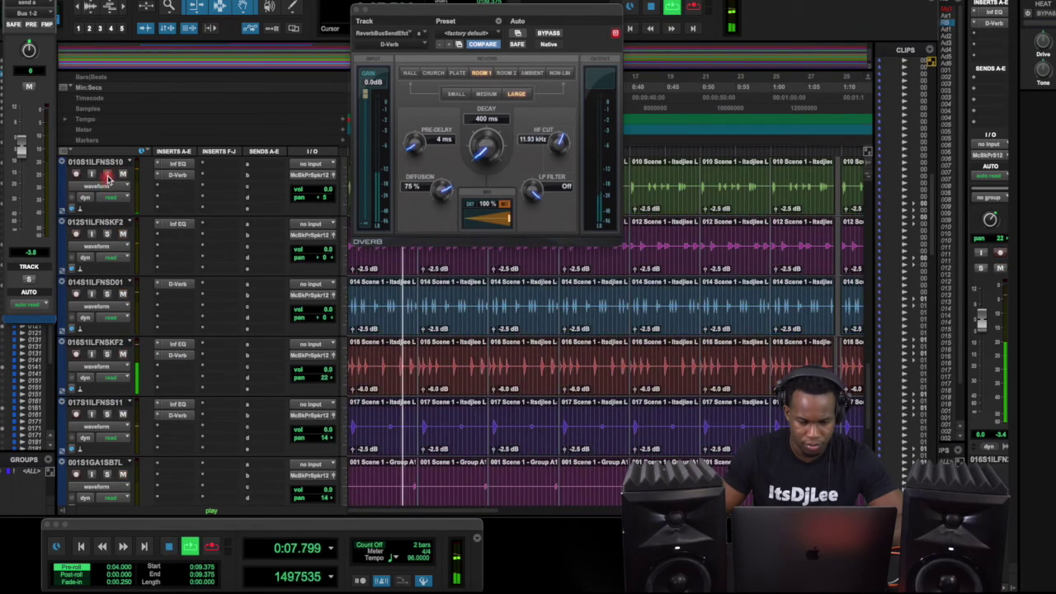
scroll(463, 336, "up", 15)
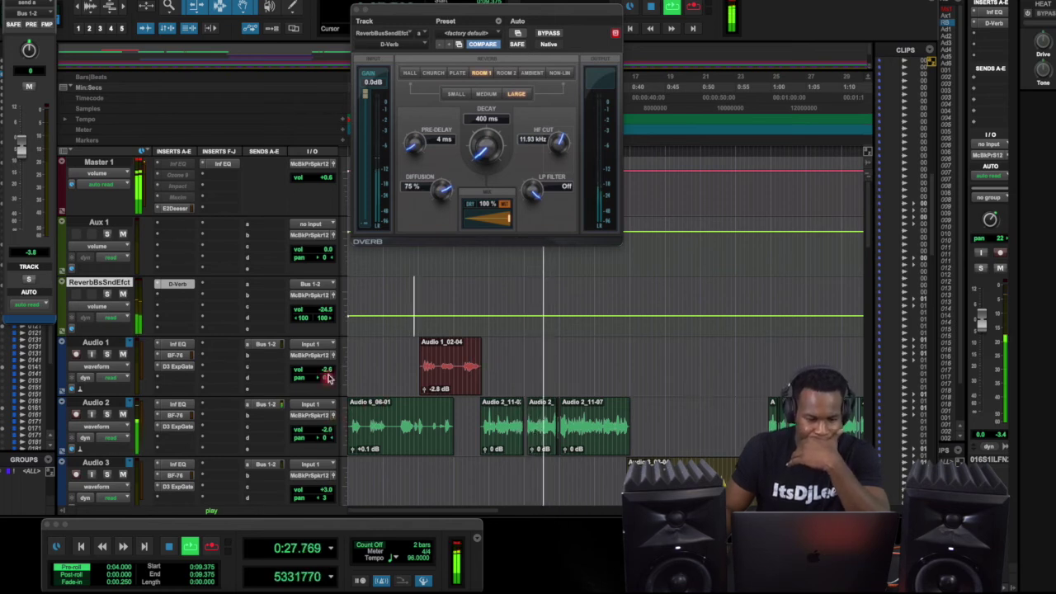
Reduce the D-Verb wet mix on the ReverbBsSndEfct aux to 83% during playback.
left_click_drag(509, 221, 502, 224)
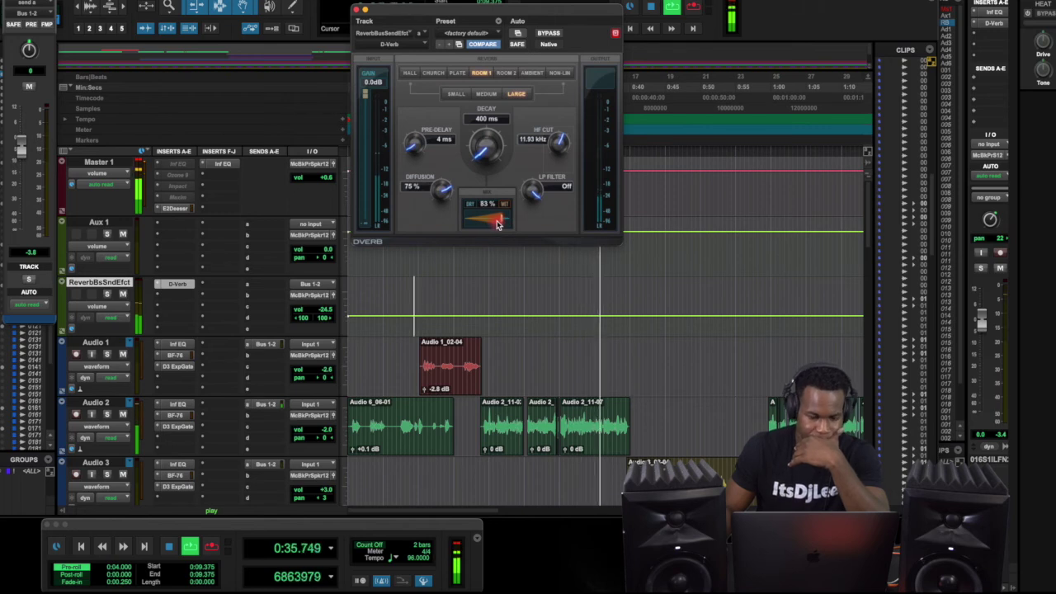
Pan the 016S1ILFNSKF2 track 14 to the left and lower its volume to -4.0 dB during playback.
scroll(402, 324, "down", 10)
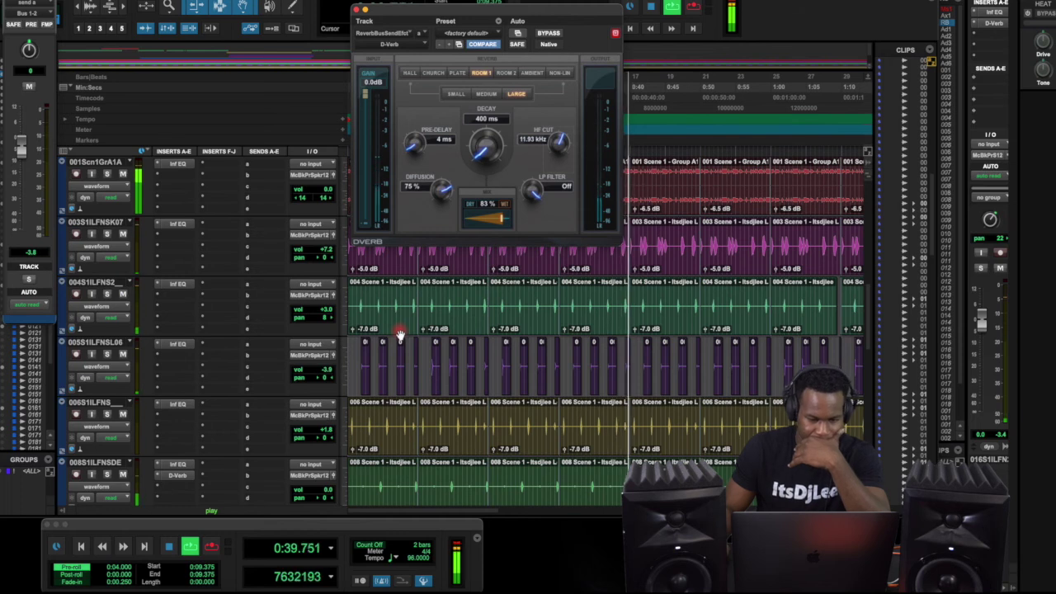
scroll(400, 333, "down", 4)
scroll(398, 332, "down", 6)
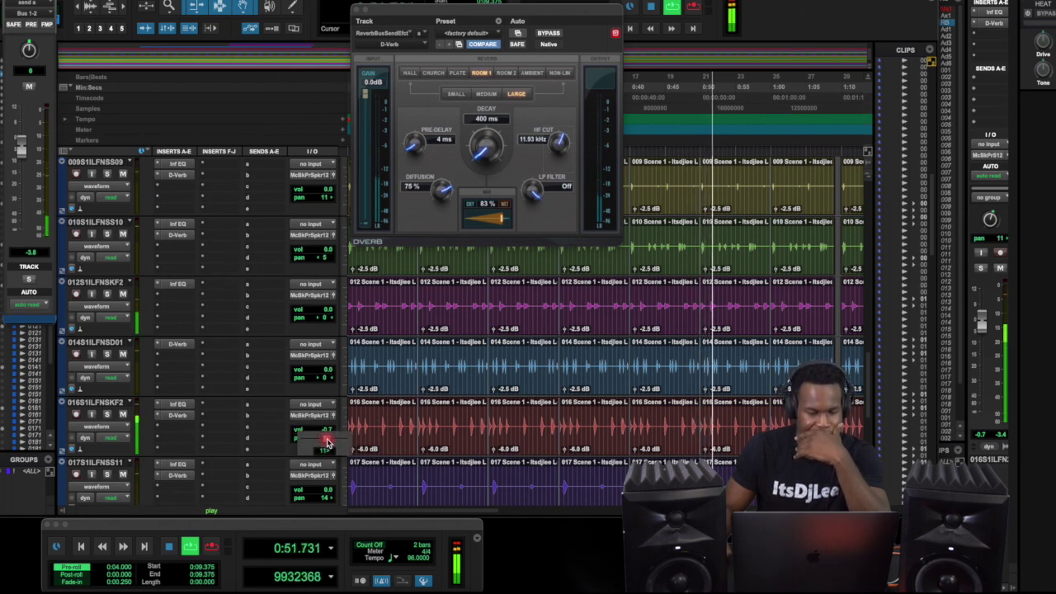
left_click(325, 435)
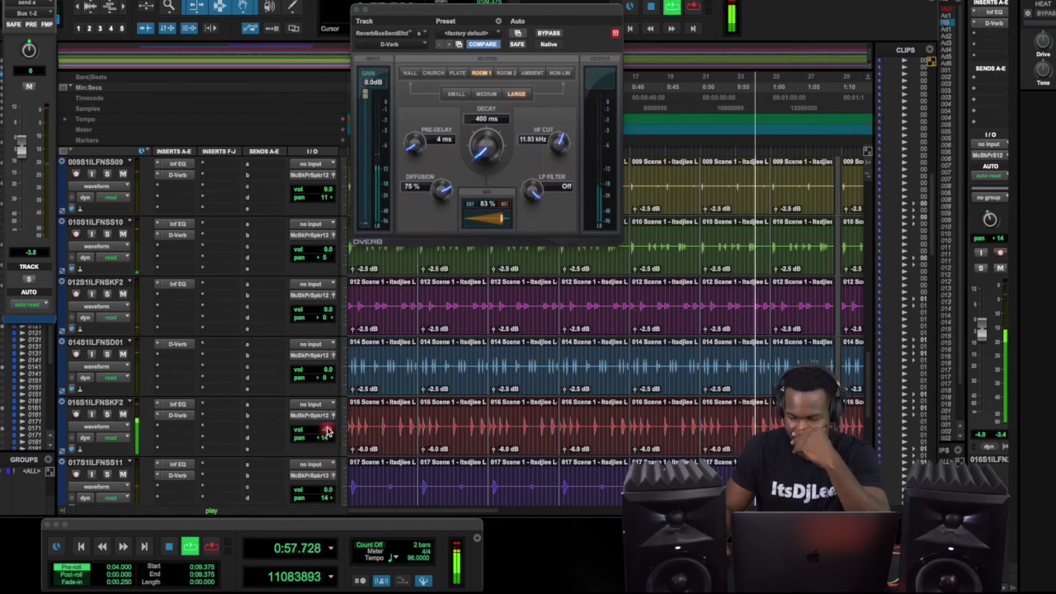
Lower the ReverbBsSndEfct track's volume to -27.7 dB and set its D-Verb mix to 72% wet.
scroll(425, 421, "up", 6)
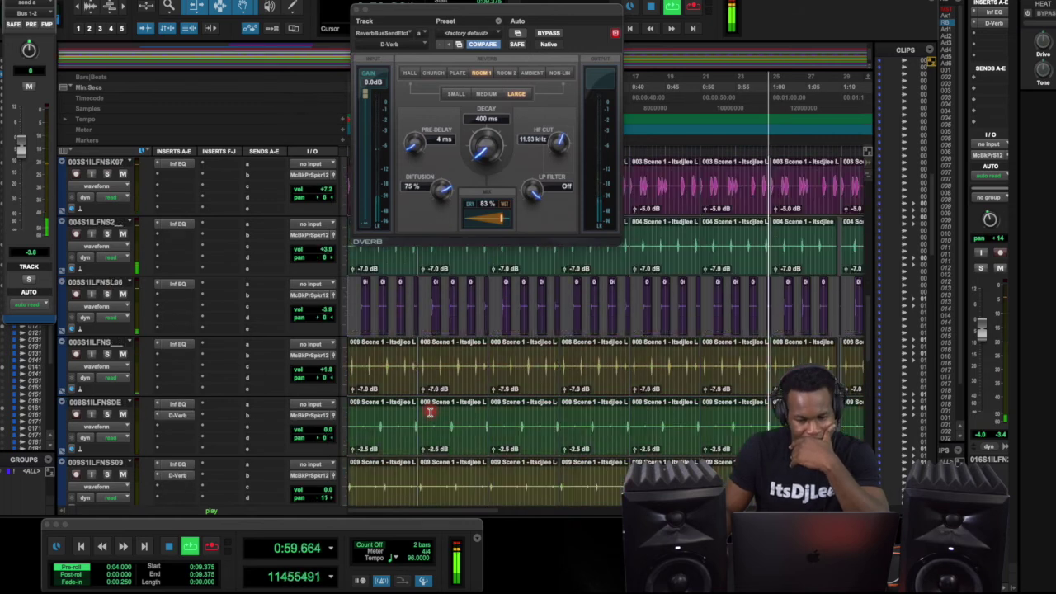
scroll(430, 411, "up", 10)
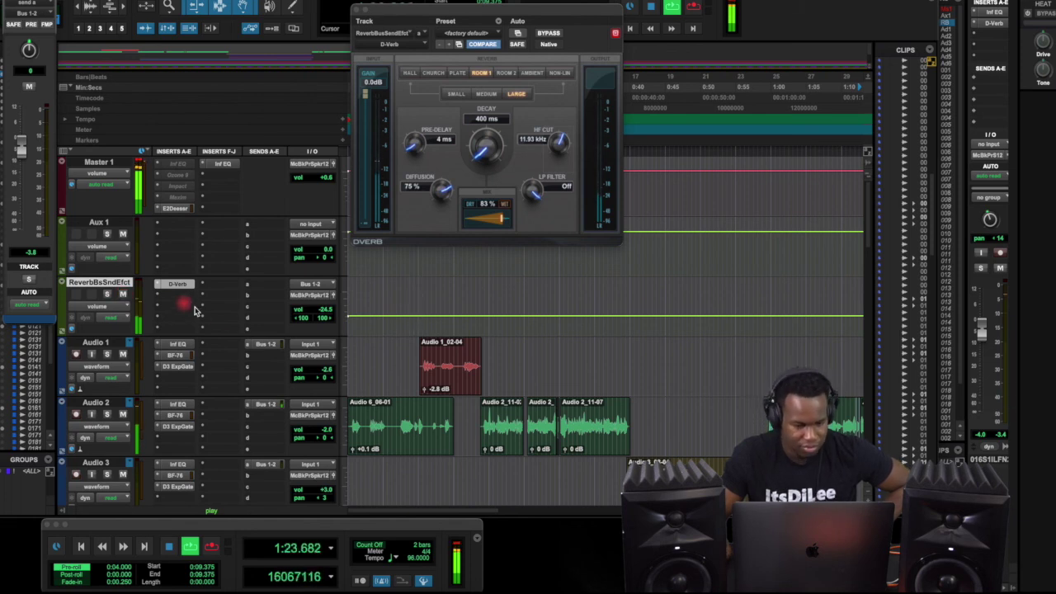
left_click(326, 311)
left_click_drag(326, 316, 327, 318)
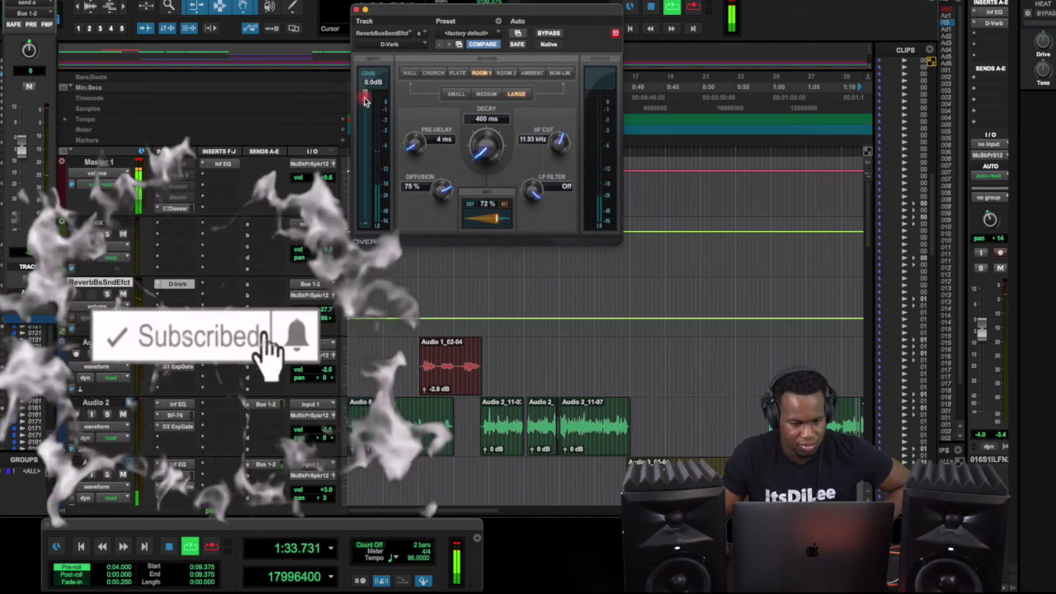
Lower the D-Verb input gain to -1.0 dB and stop playback.
left_click_drag(363, 111, 365, 111)
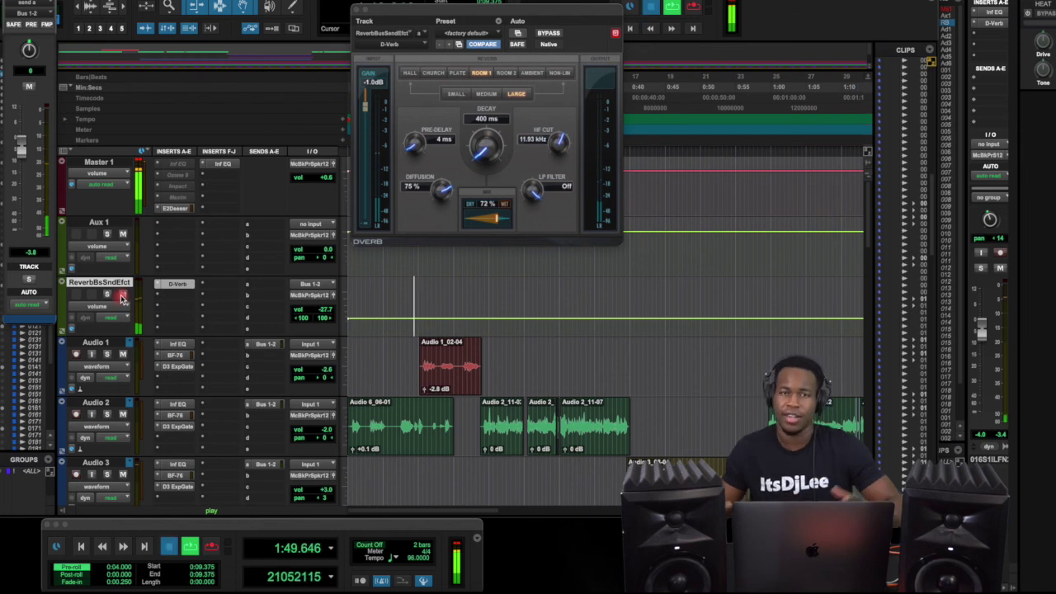
key("space")
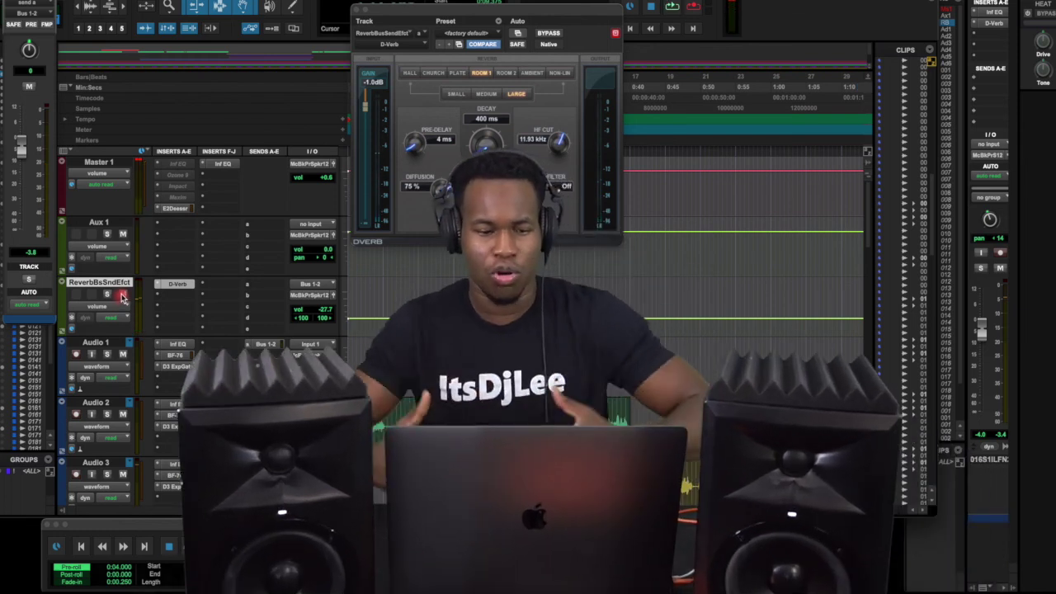